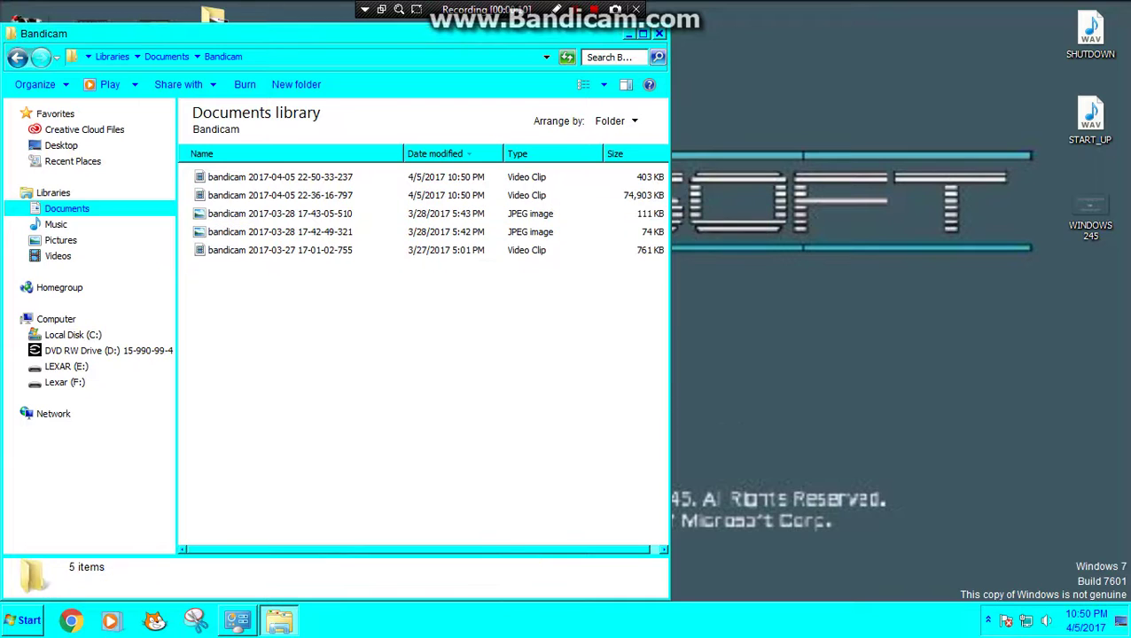
Step: Close the Bandicam documents Explorer window to reveal the Windows 245 desktop
left_click(628, 34)
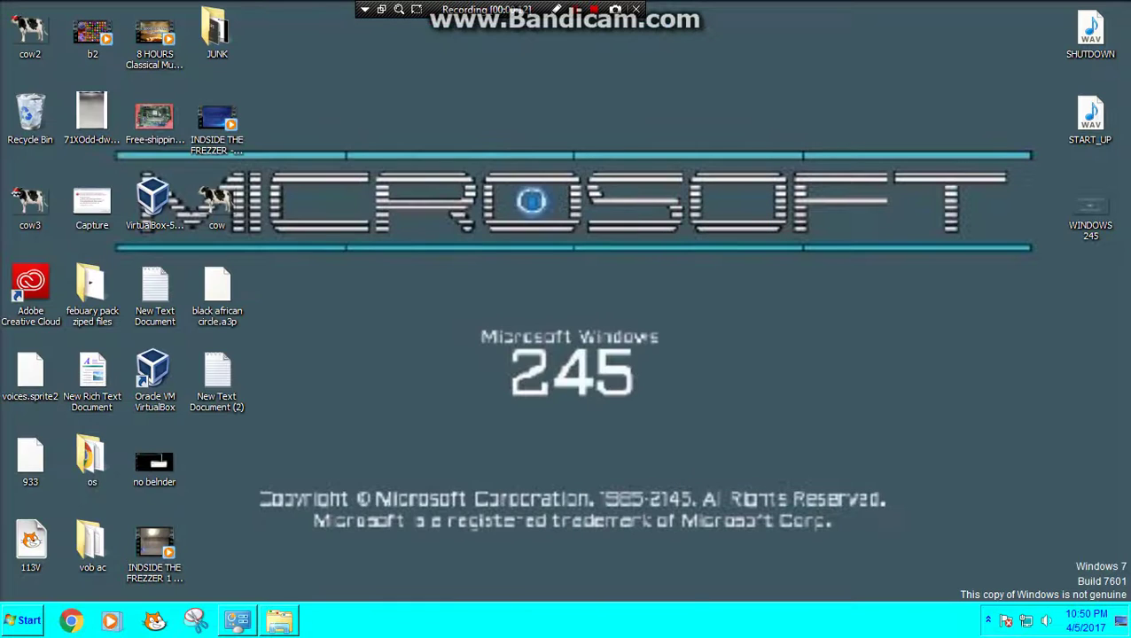
Step: Open Personalization's Sound settings after briefly checking window colour settings and the scheme list
left_click(237, 620)
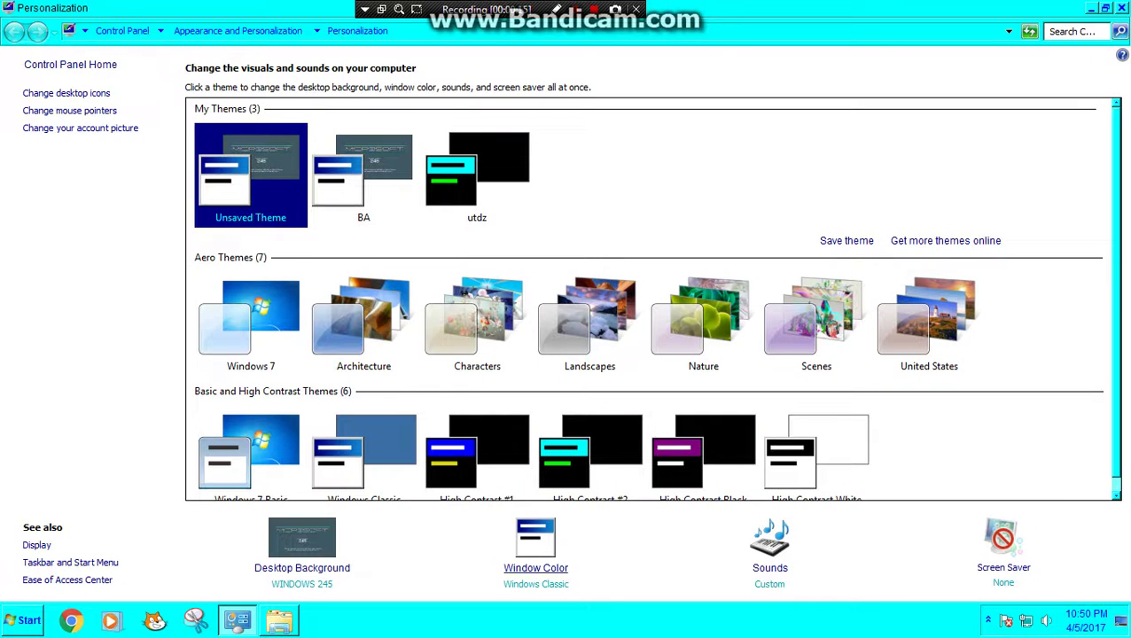
left_click(536, 554)
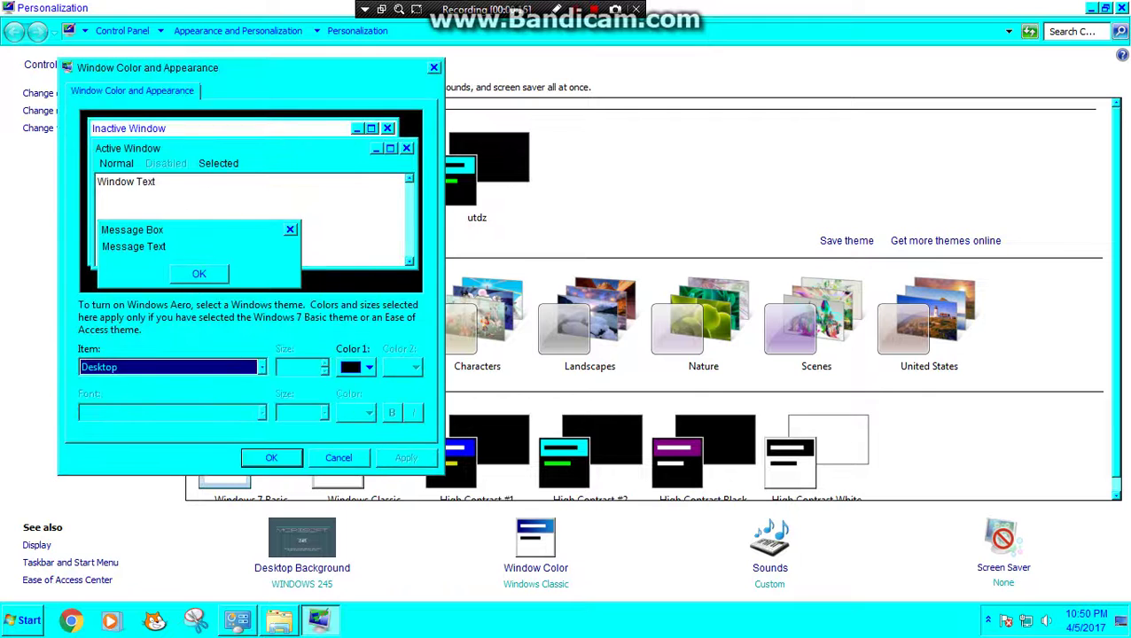
key("Escape")
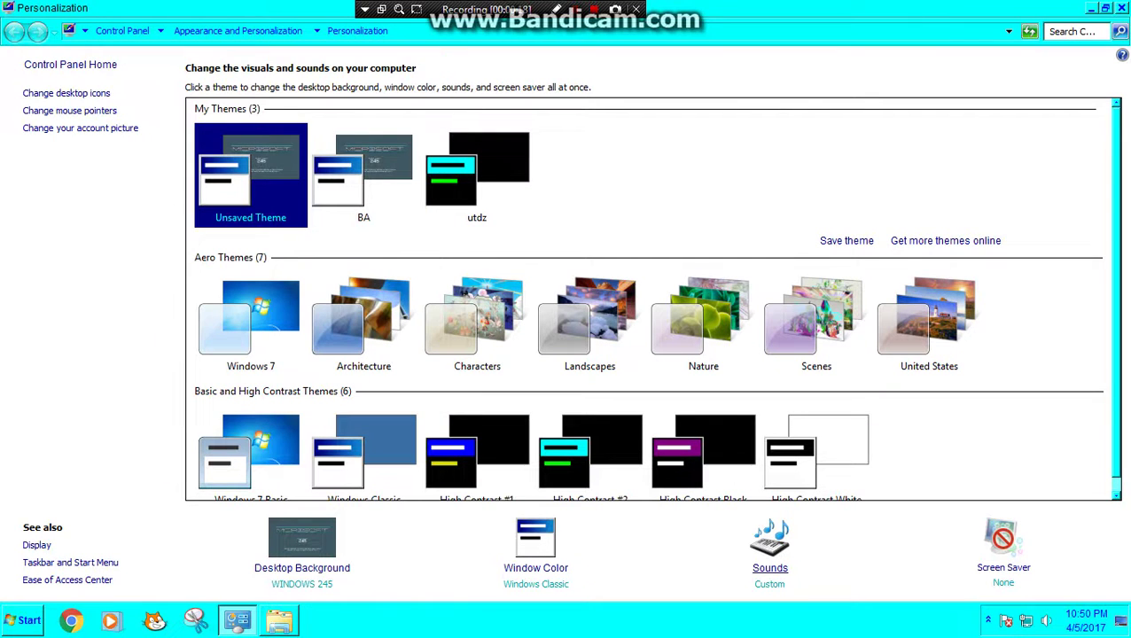
left_click(769, 554)
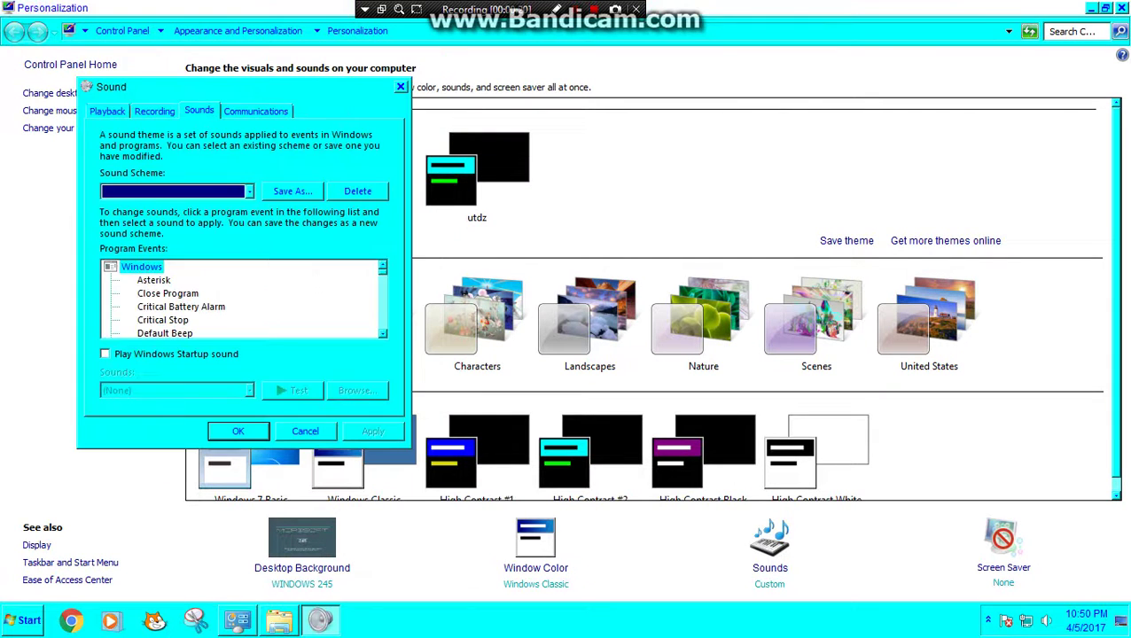
left_click(177, 190)
left_click(178, 191)
Step: Select the Exit Windows program event and open Browse to pick its sound file
left_click(165, 332)
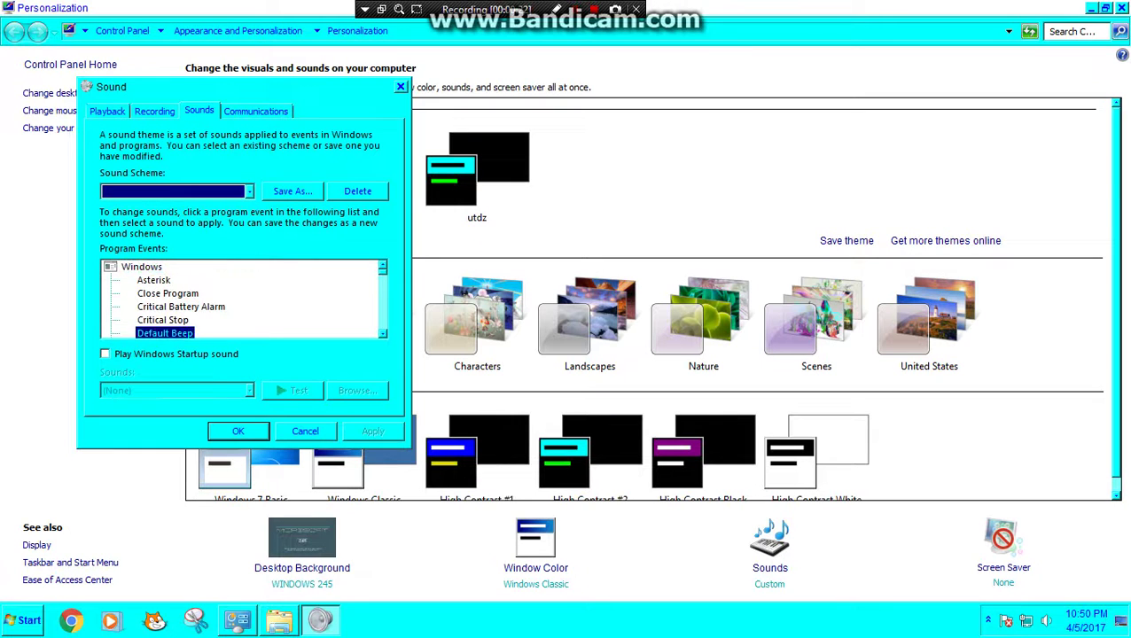
key("Up")
key("Up")
key("Up")
key("Up")
key("Down")
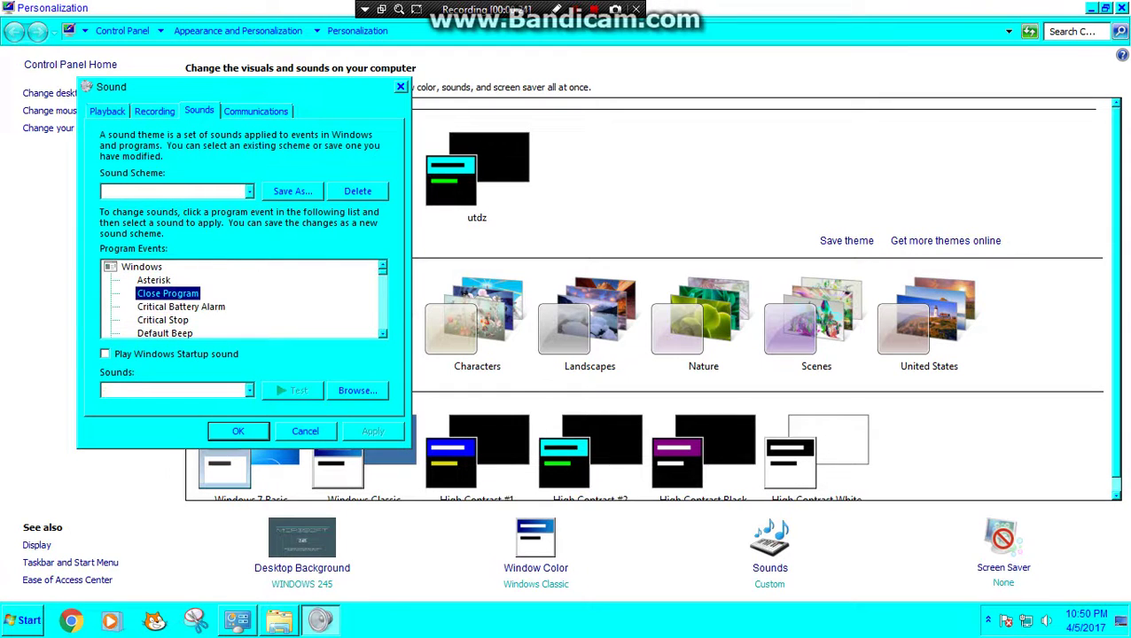
key("Down")
key("Down")
key("Down")
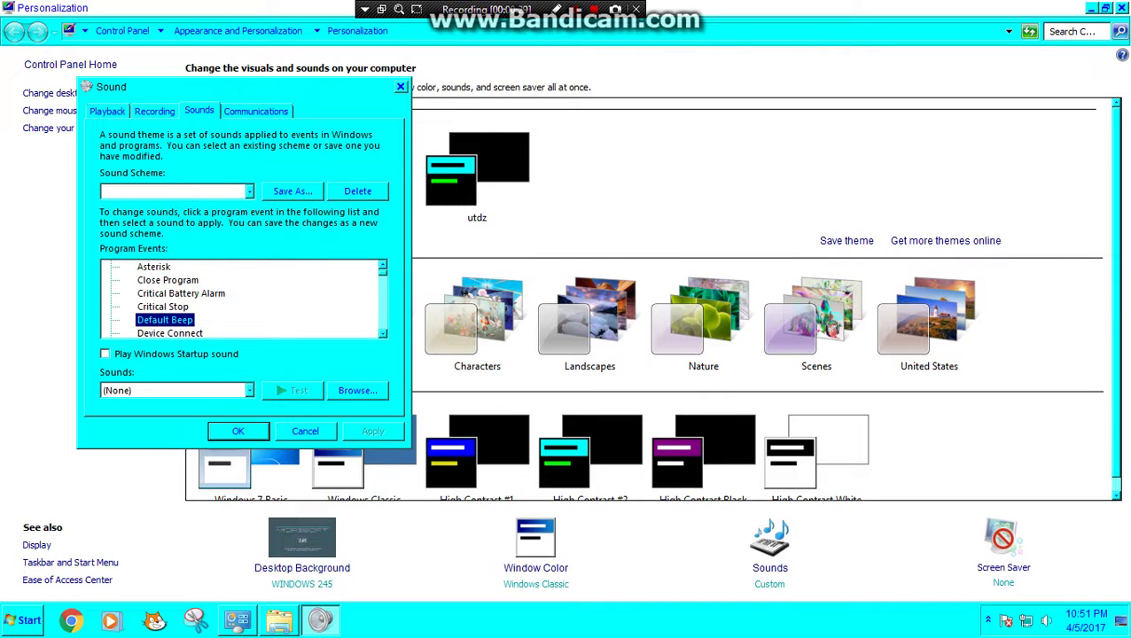
scroll(244, 300, "down", 1)
key("Down")
key("Down")
key("Down")
key("Down")
key("Down")
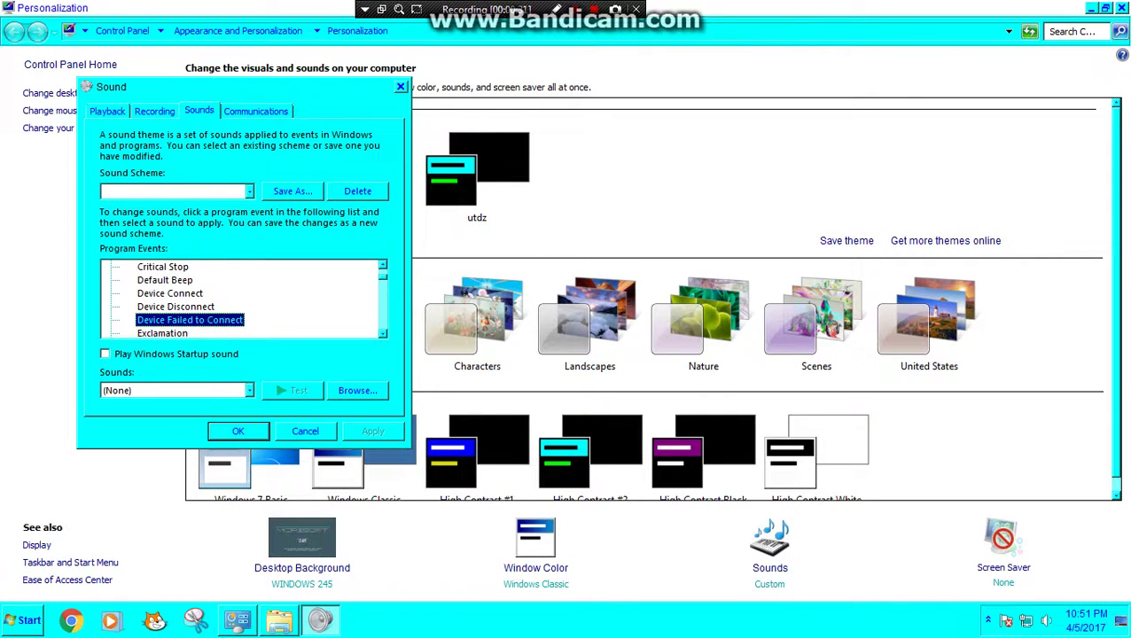
key("alt+Down")
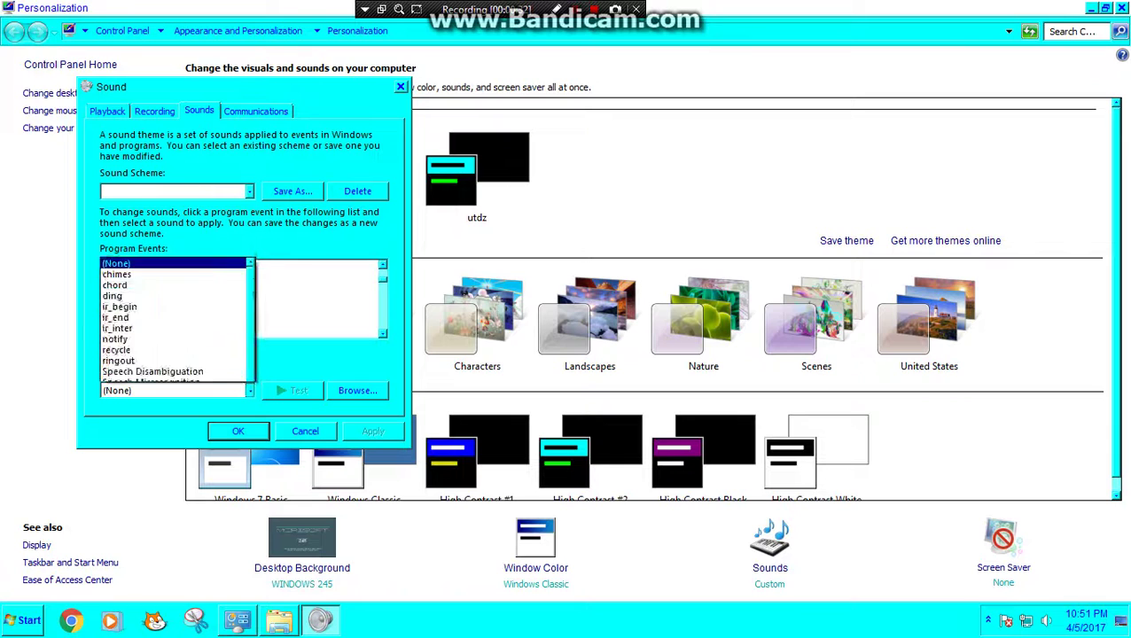
scroll(177, 222, "down", 5)
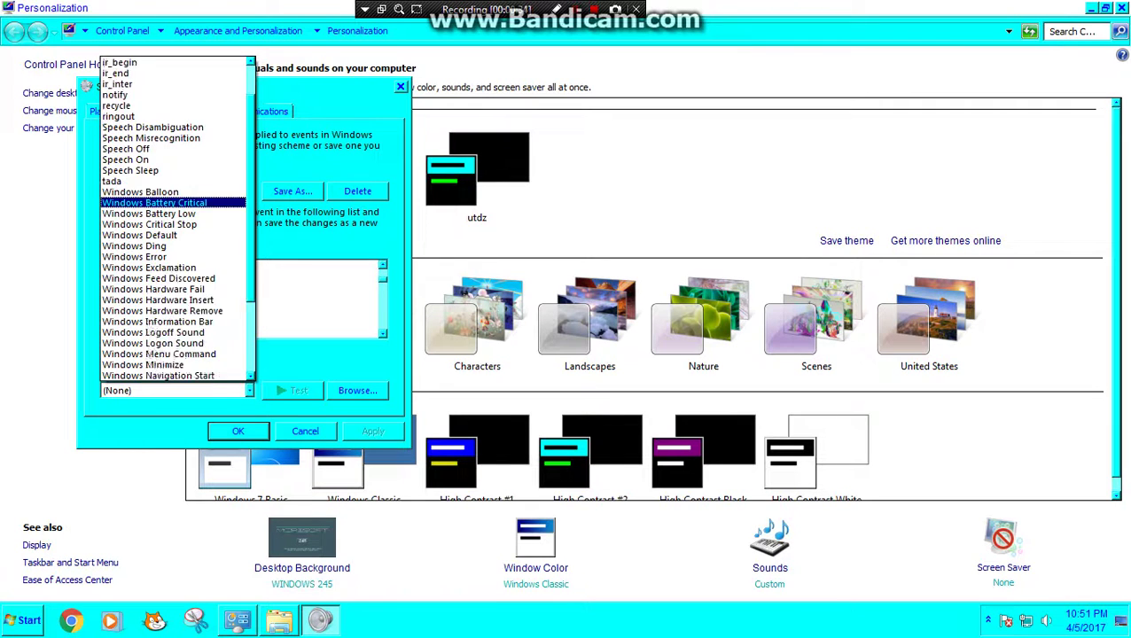
key("Escape")
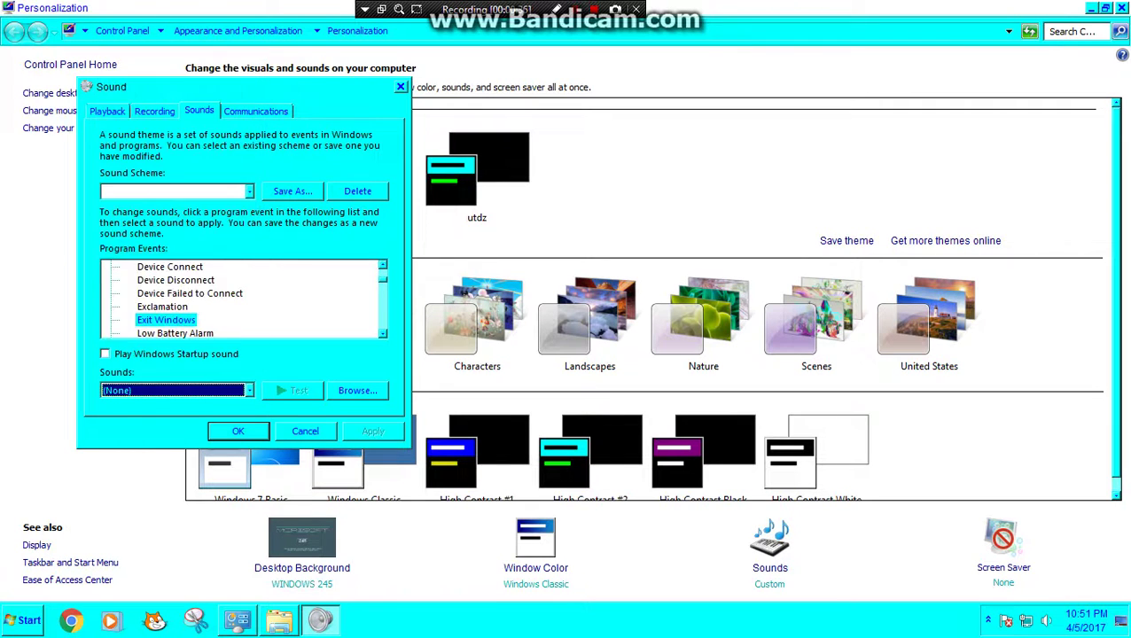
key("Tab")
key("Return")
Step: Assign SHUTDOWN from the windows 245 folder to Exit Windows and test it
scroll(429, 301, "down", 2)
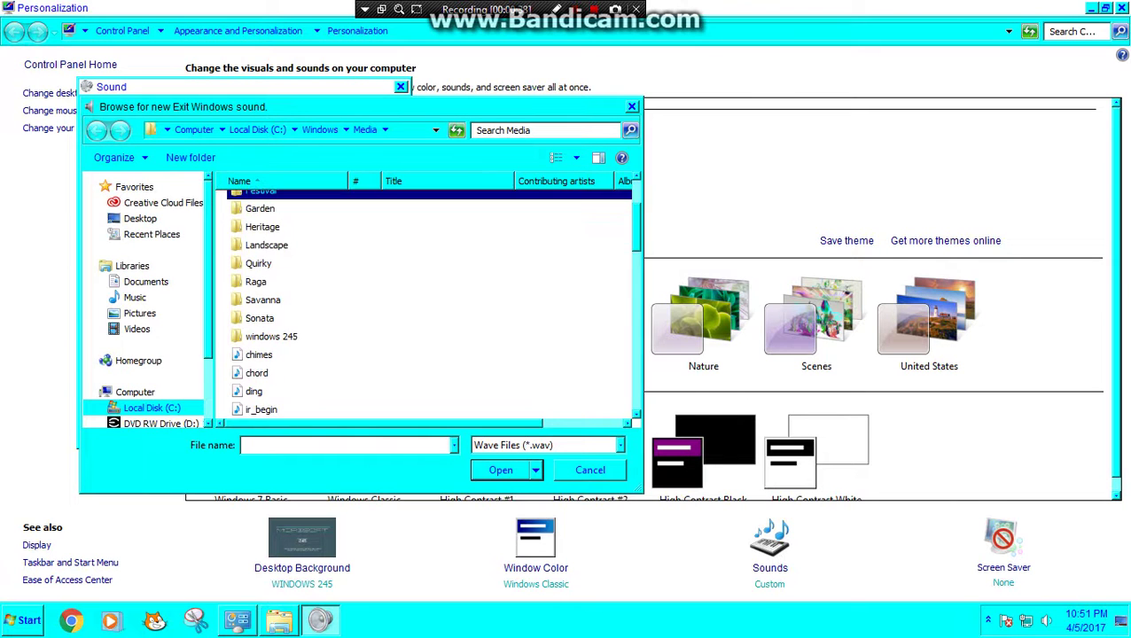
key("w")
key("Return")
left_click_drag(266, 107, 578, 85)
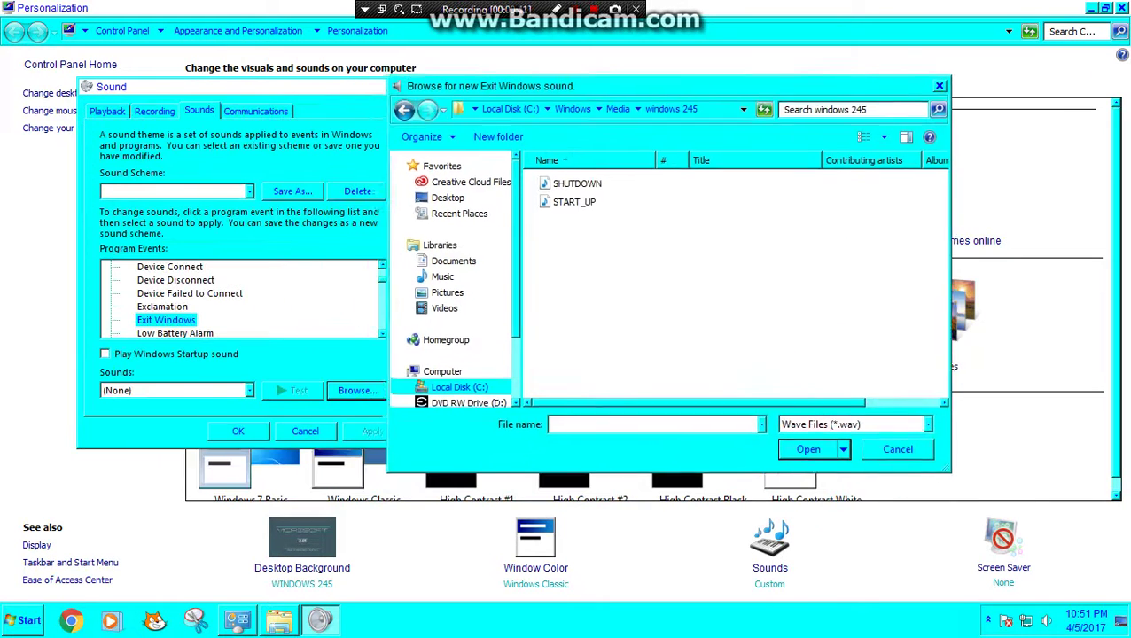
left_click(581, 182)
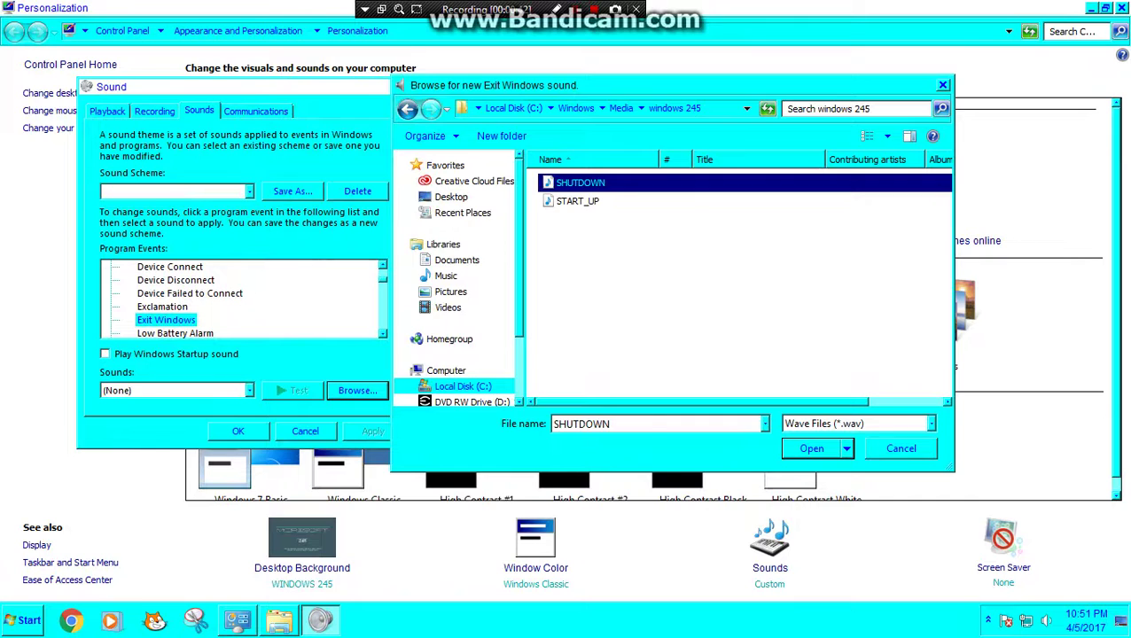
key("Return")
left_click(292, 390)
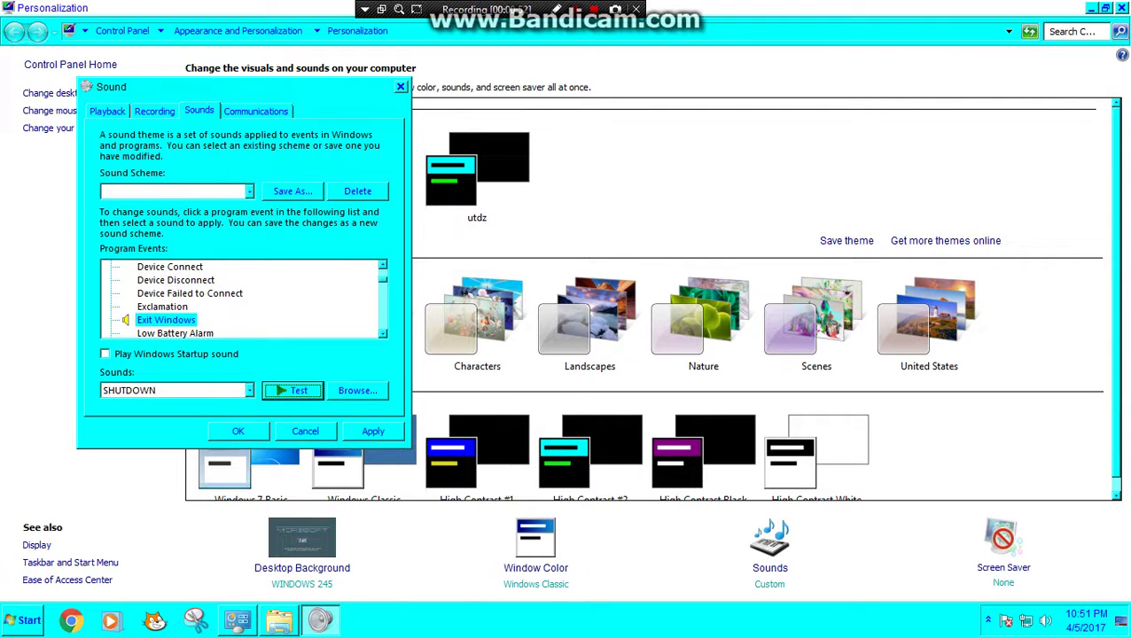
Step: Assign the START_UP sound to the Windows Change Theme event
key("Down")
key("Down")
key("Down")
key("Down")
key("Down")
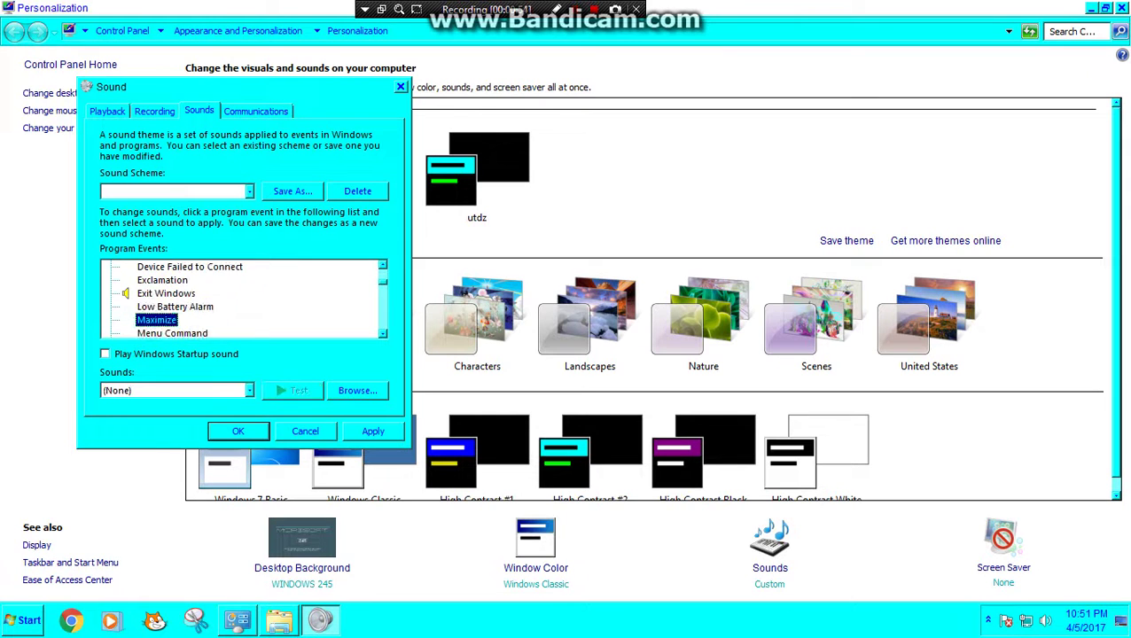
key("Down")
key("Down")
key("Down")
key("Down")
key("Down")
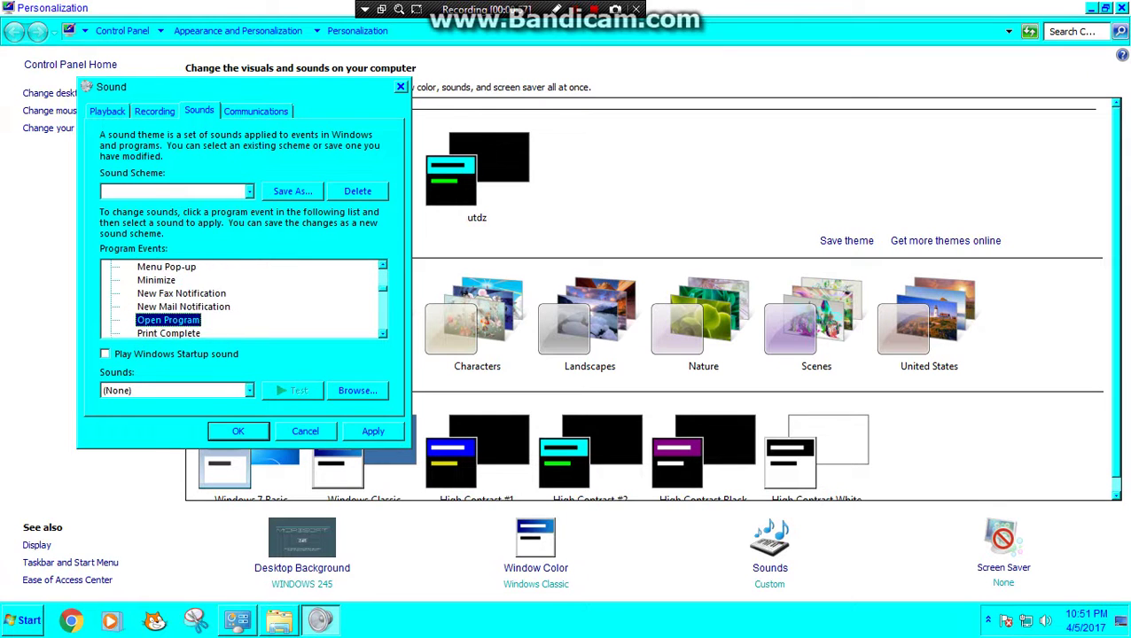
key("Down")
key("Down")
key("Down")
key("Down")
key("Down")
key("Down")
key("Down")
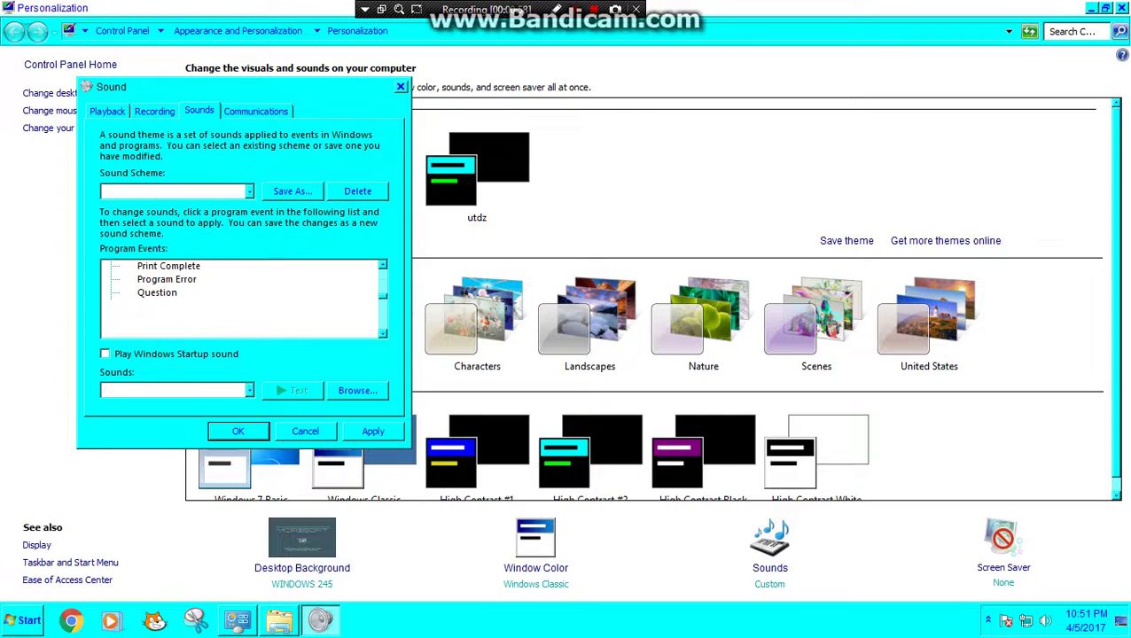
key("Down")
key("Up")
key("Up")
key("Up")
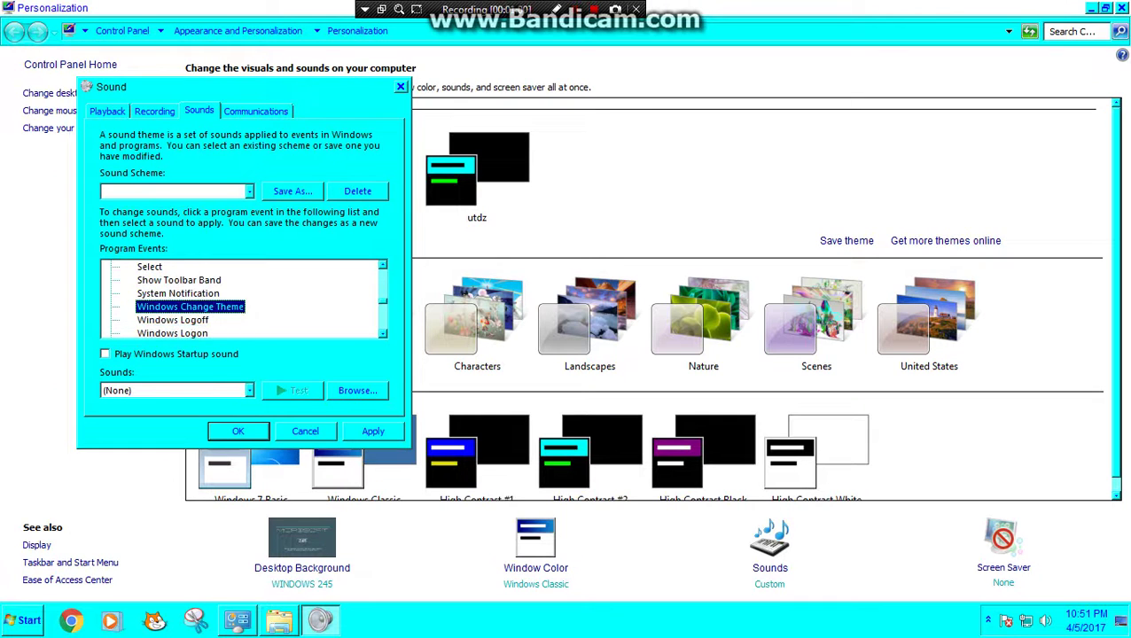
key("Down")
key("Down")
key("Up")
key("Up")
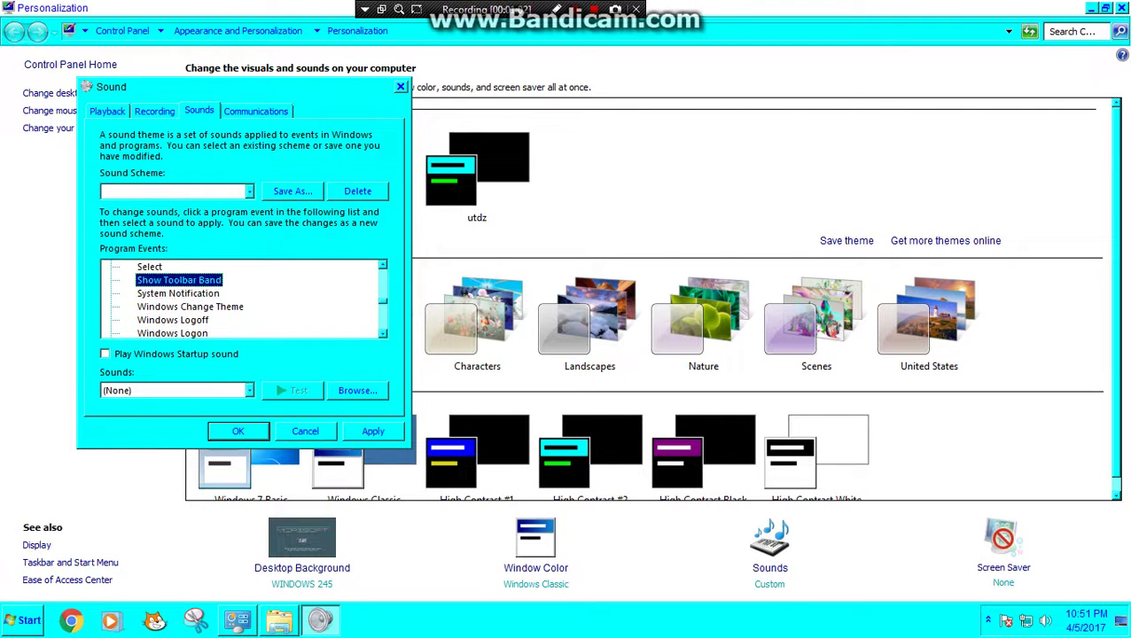
key("Down")
key("Down")
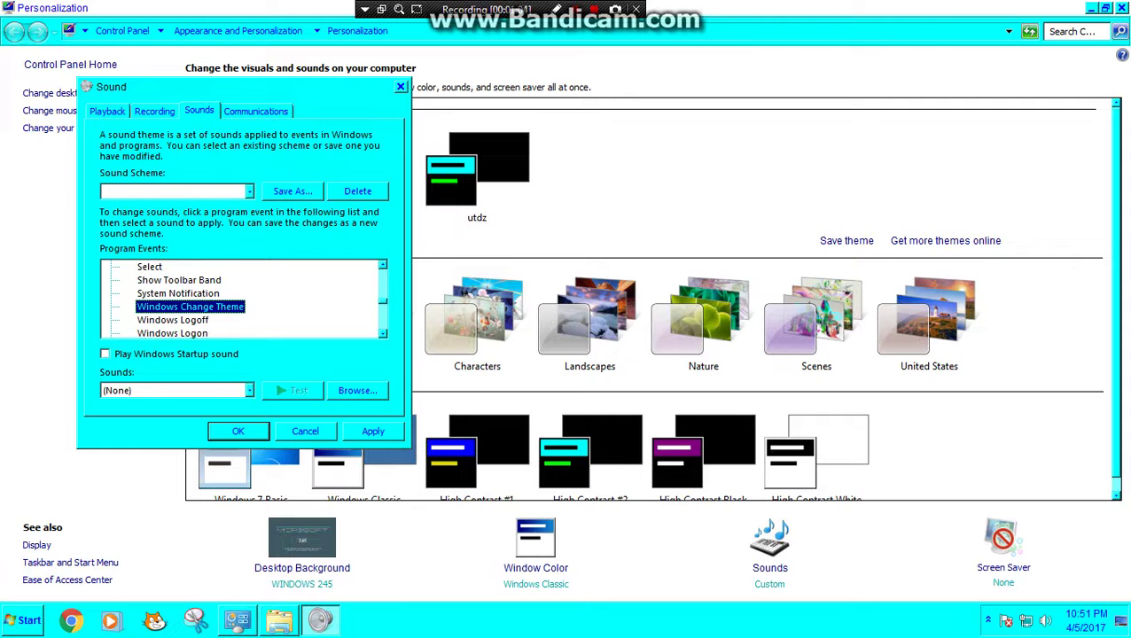
key("alt+b")
left_click(577, 201)
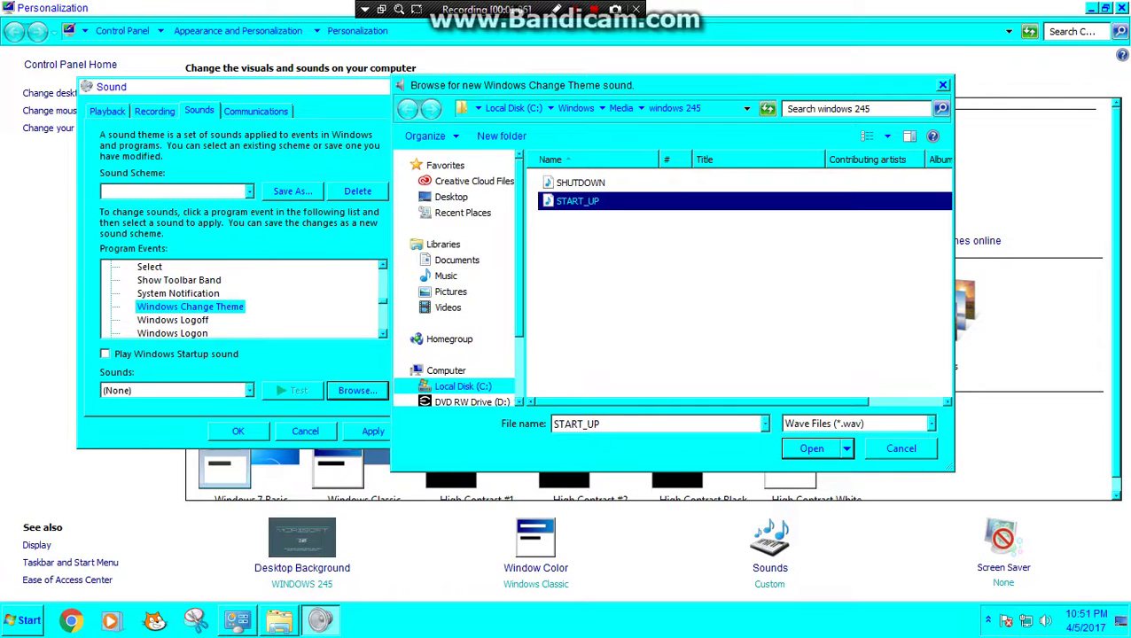
key("Return")
Step: Assign the SHUTDOWN sound to the Windows Logoff event
key("Down")
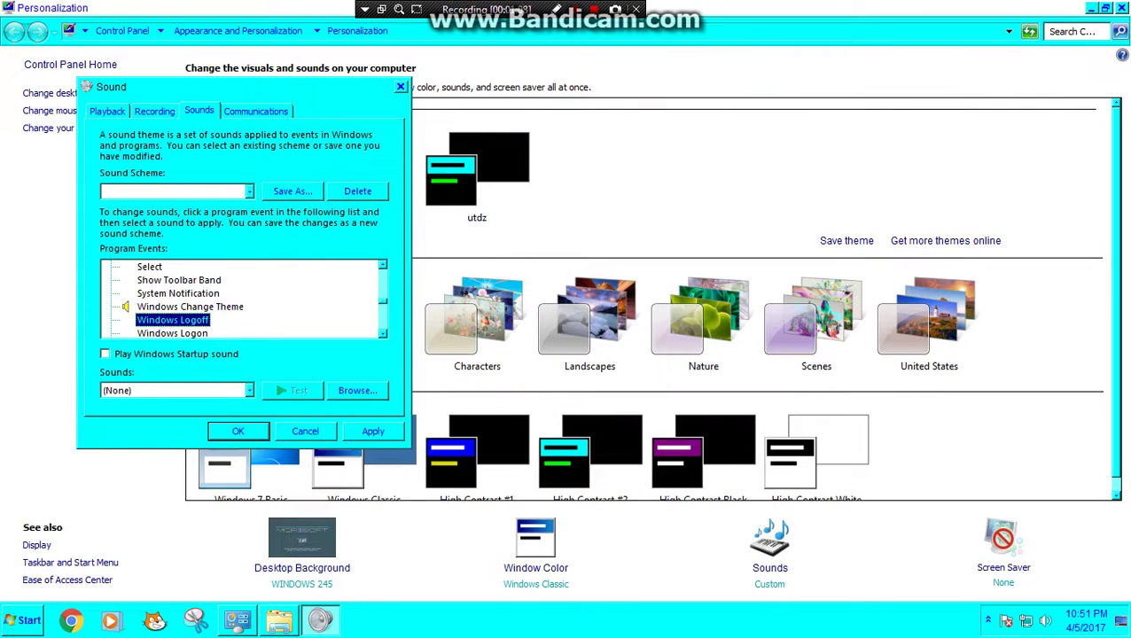
key("alt+b")
left_click(580, 182)
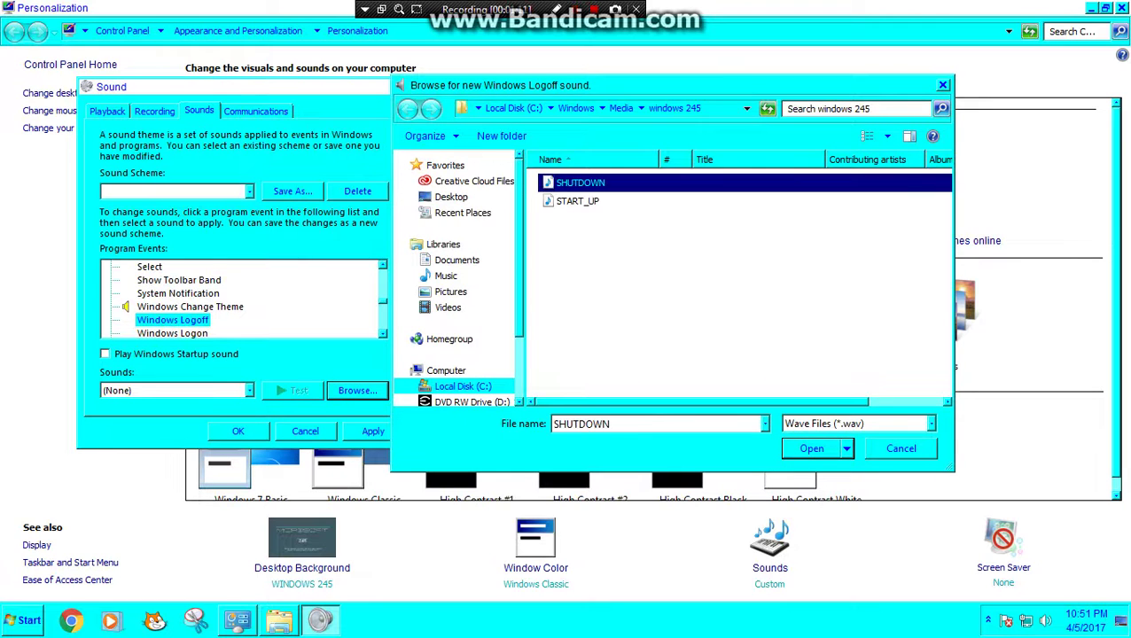
key("Return")
Step: Give Windows Logon the START_UP sound file and recheck the neighbouring events' sounds
key("Up")
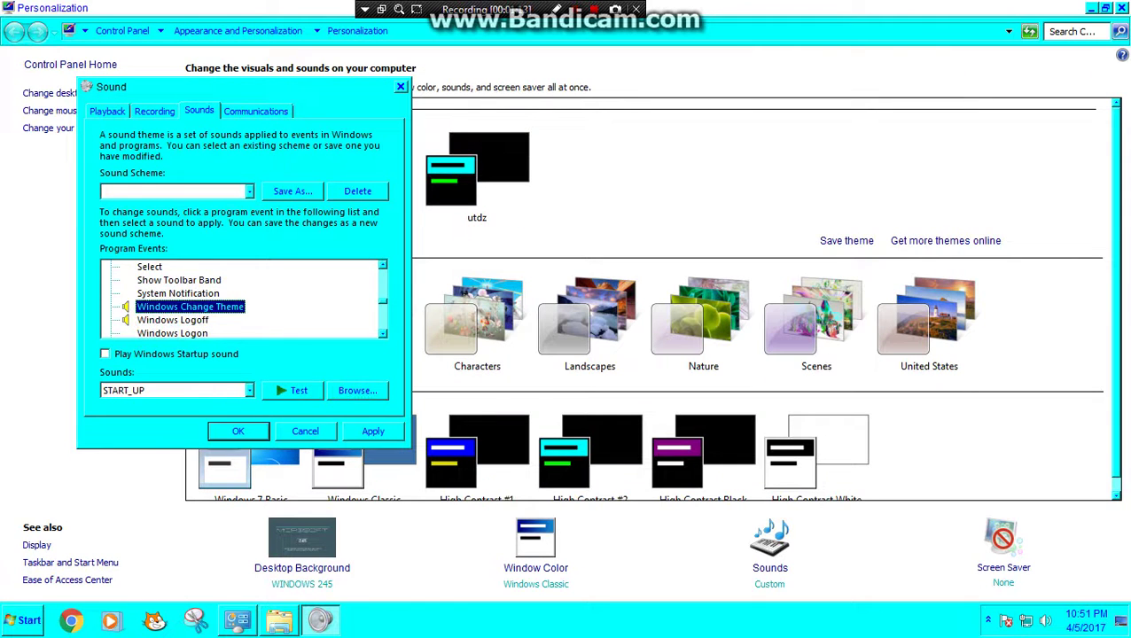
key("Down")
key("Down")
key("alt+b")
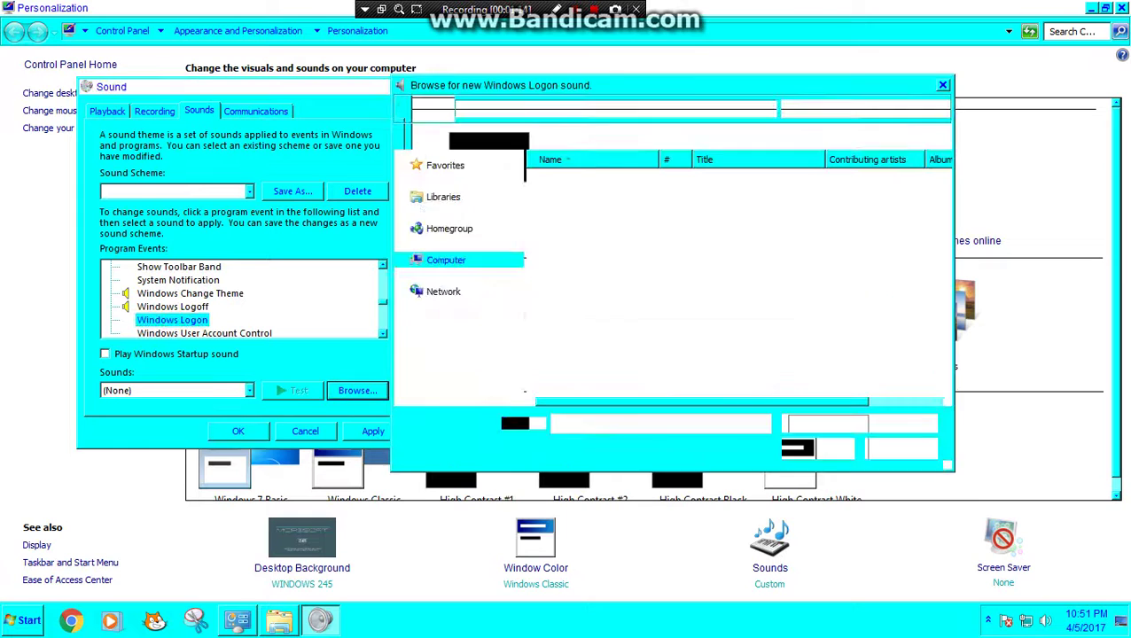
left_click(577, 201)
key("Return")
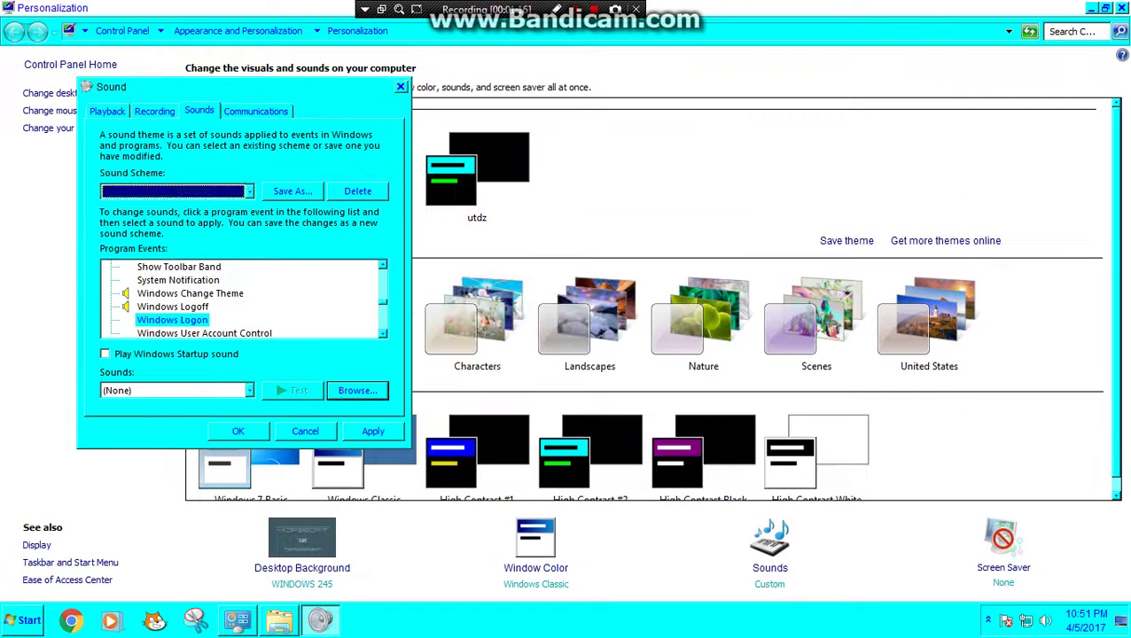
key("Up")
key("Down")
Step: Review the assigned sounds across Program Events, down to Sleep and back up
key("Down")
key("Up")
key("Up")
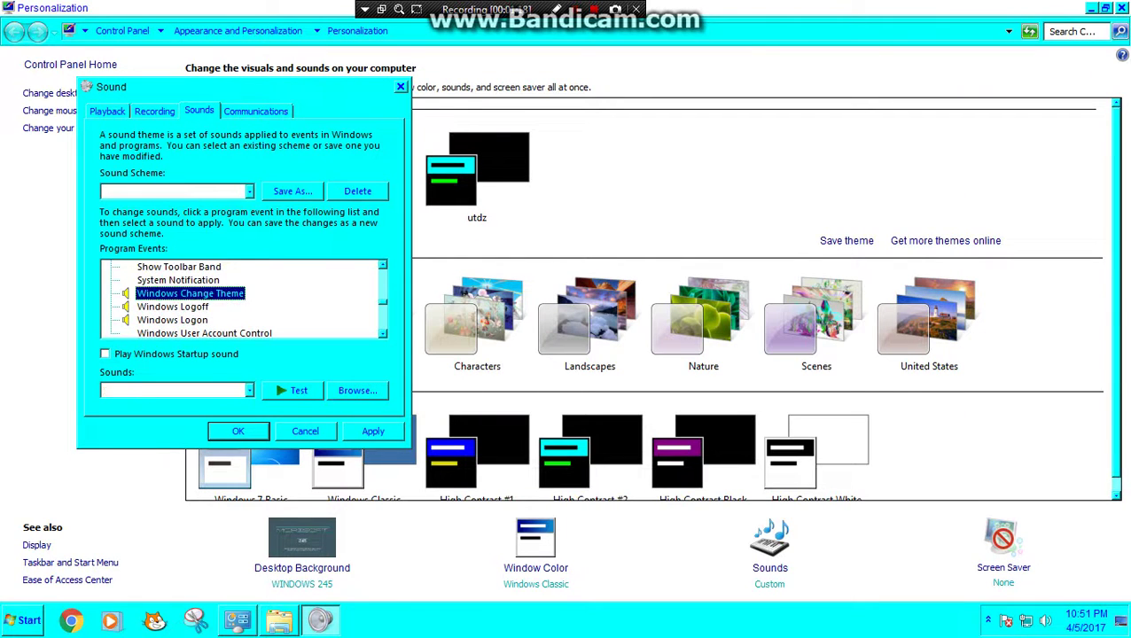
key("Down")
key("Down")
key("Up")
key("Up")
key("Down")
key("Down")
key("Down")
key("Down")
key("Down")
key("Down")
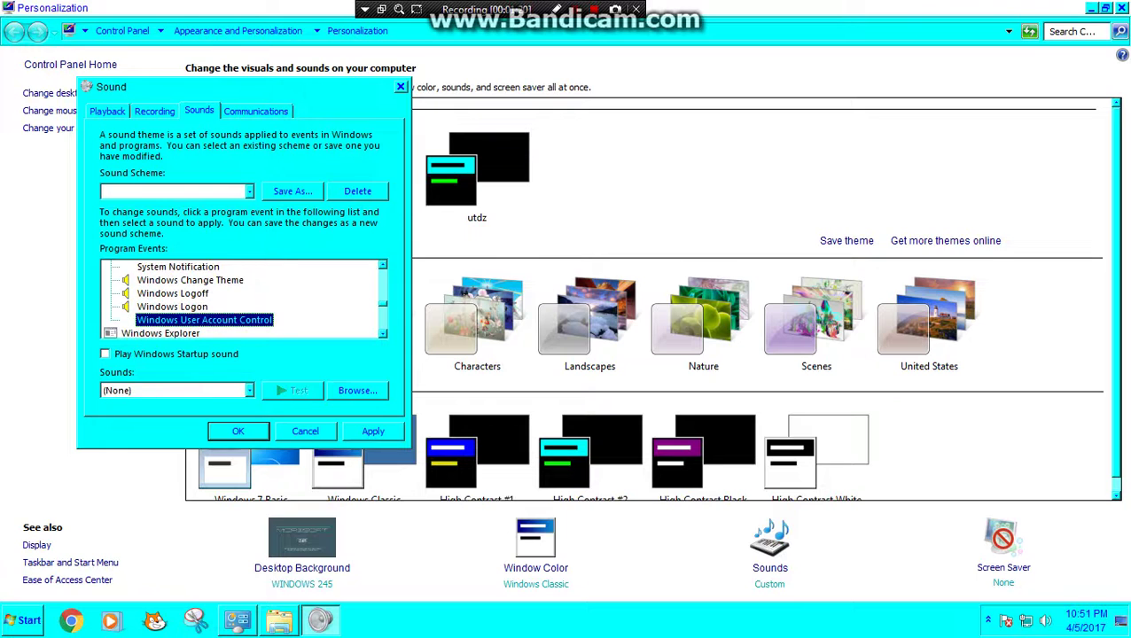
key("Down")
key("Down")
key("Down")
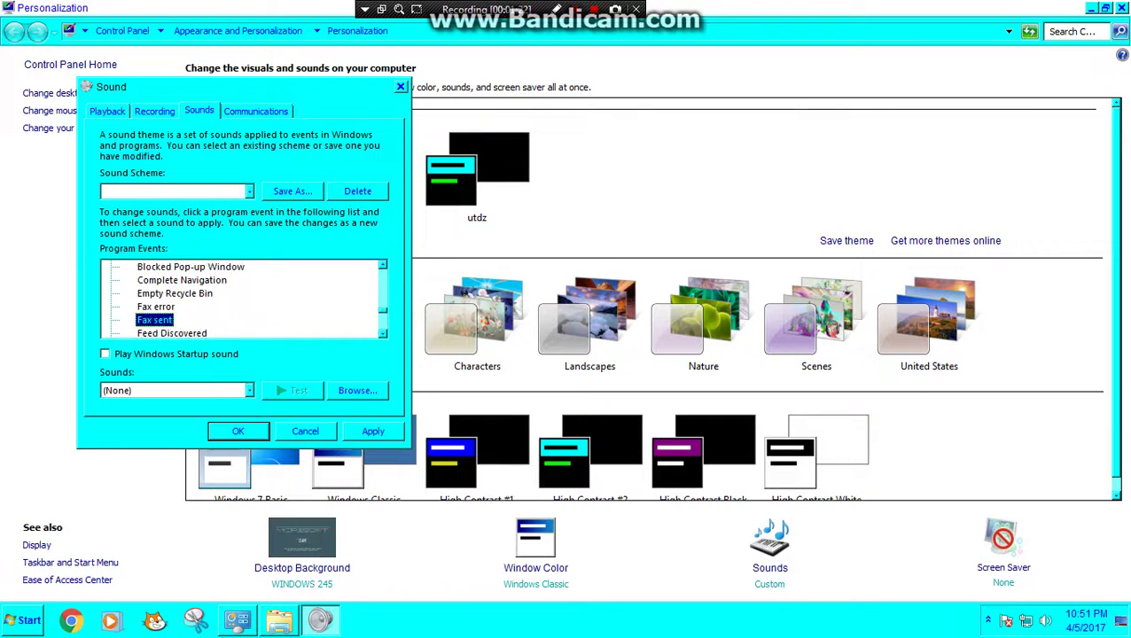
key("Down")
key("Down")
key("End")
key("Up")
key("Up")
key("Up")
key("Up")
key("Up")
key("Up")
key("Up")
key("Up")
key("Up")
key("Up")
key("Up")
key("Up")
key("Up")
key("Up")
key("Up")
key("Up")
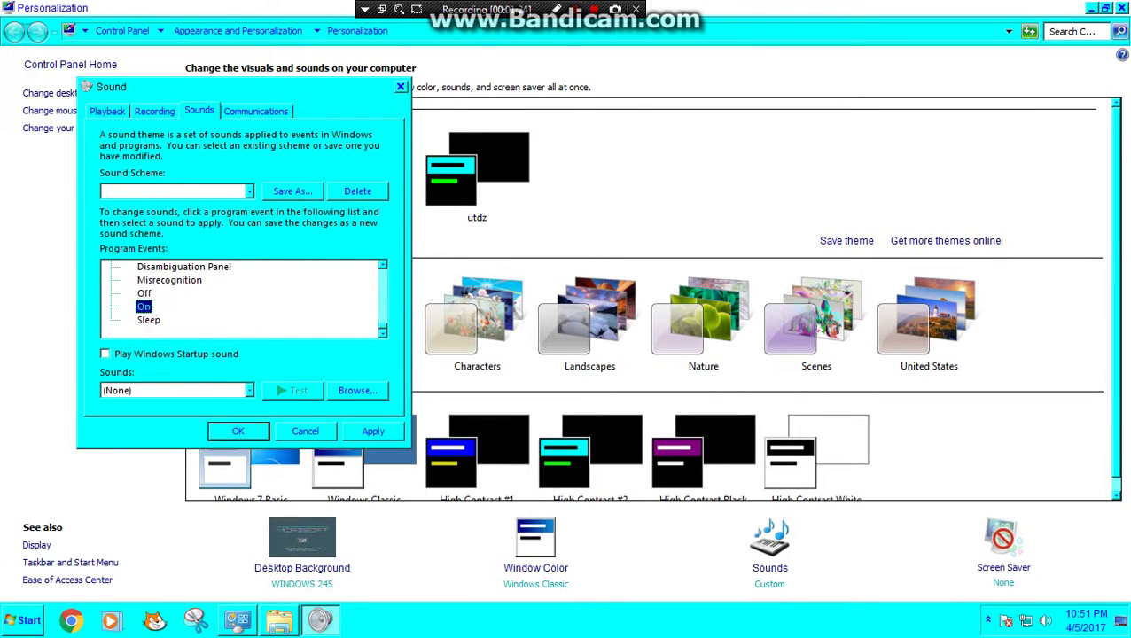
key("Up")
key("Up")
key("Up")
key("Up")
key("Up")
key("Up")
key("Up")
key("Up")
key("Up")
key("Up")
key("Up")
key("Up")
key("Up")
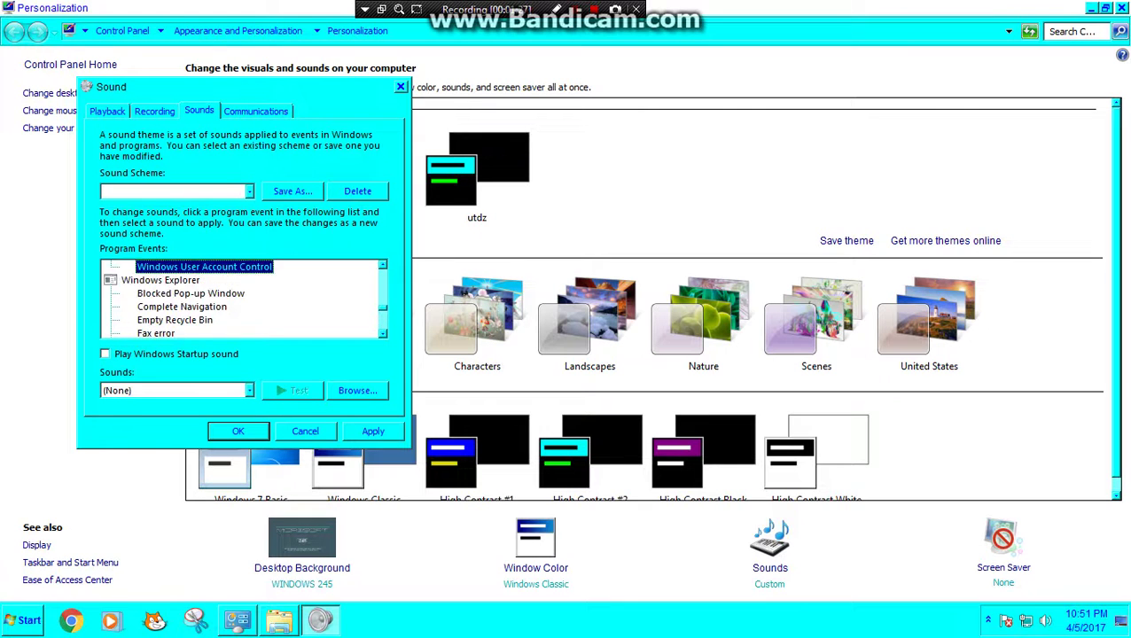
key("Up")
key("Up")
key("Up")
key("Up")
key("Up")
key("Up")
key("Up")
key("Up")
key("Up")
key("Up")
key("Up")
key("Up")
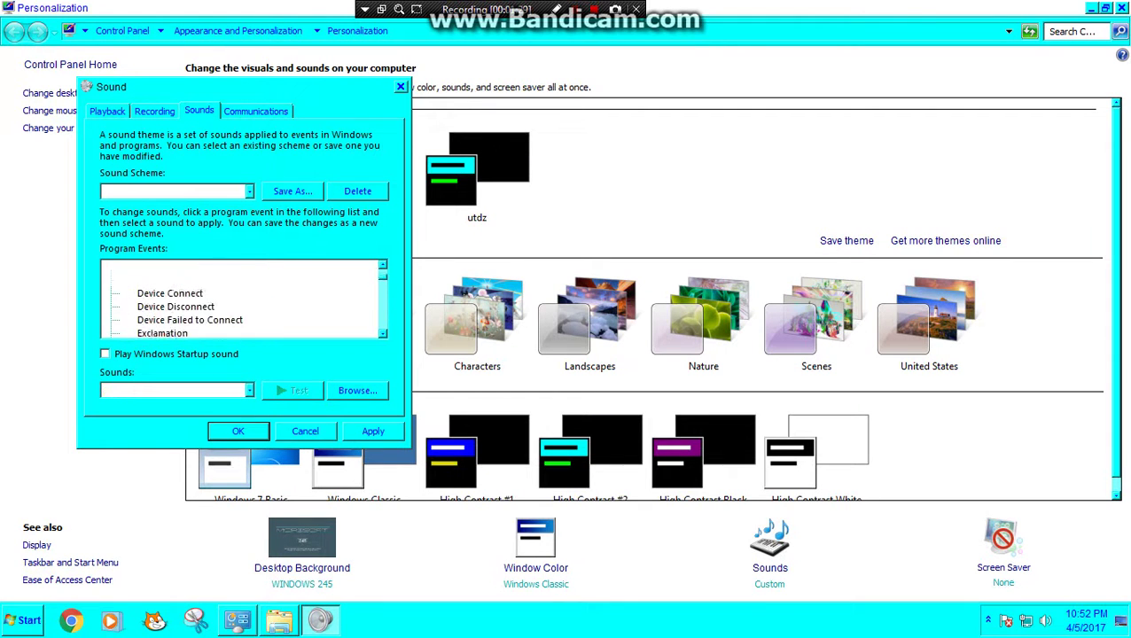
key("Down")
key("Down")
key("Down")
key("Down")
key("Down")
key("Down")
key("Down")
key("Down")
key("Down")
key("Down")
key("Down")
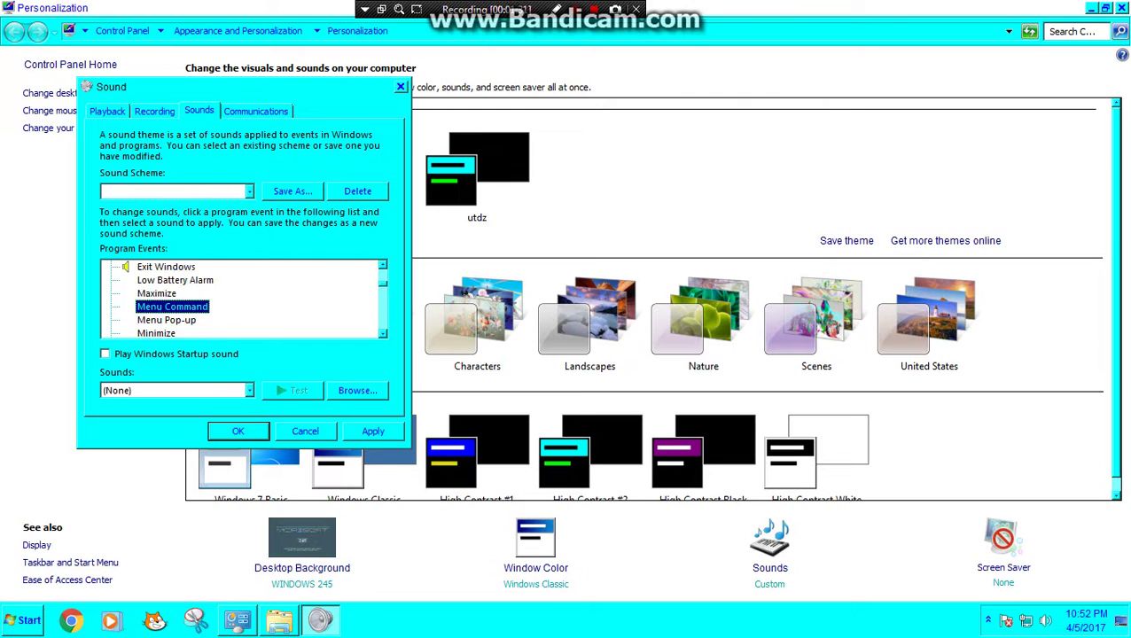
key("Up")
key("Up")
key("Up")
key("Up")
key("Up")
key("Up")
key("Up")
key("Up")
key("Up")
key("Up")
key("Up")
key("Up")
key("Down")
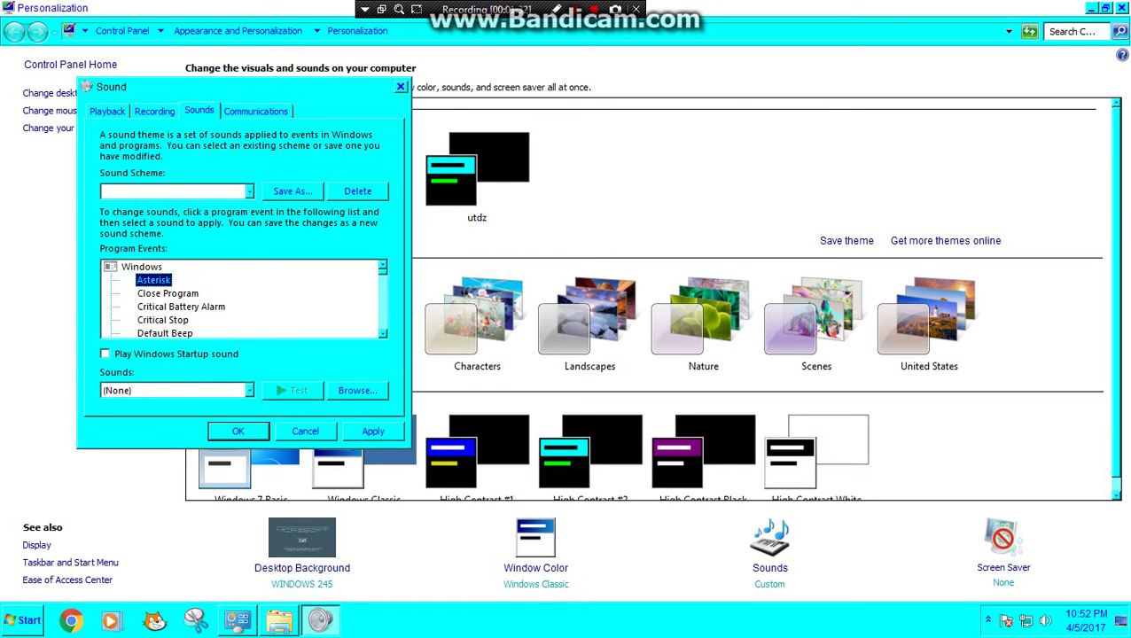
Step: Start a new sound scheme save named 's%s 245'
key("shift+Tab")
key("shift+Tab")
key("Return")
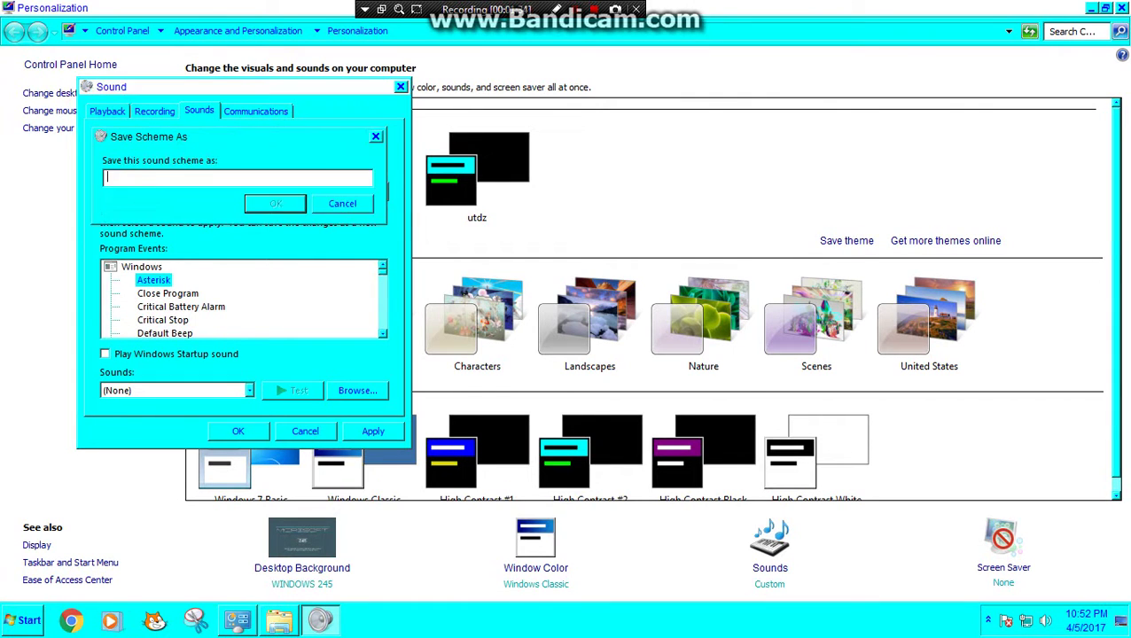
type("s%s 245")
Step: Save the s%s 245 scheme, try Garden, switch back to s%s 245, and close Sound
key("Return")
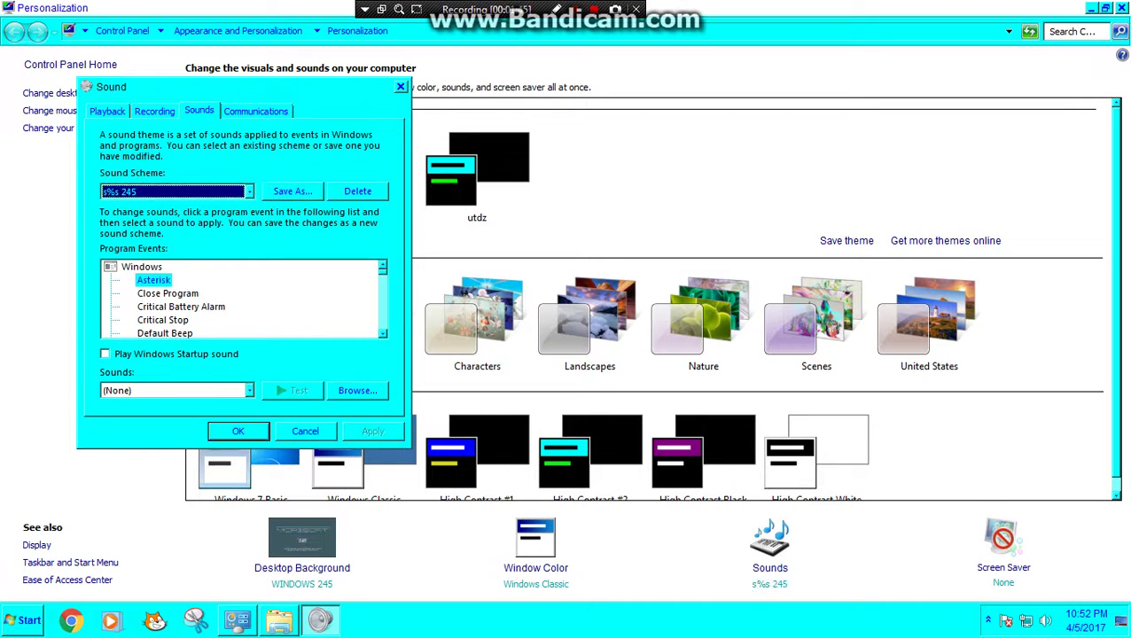
key("alt+Down")
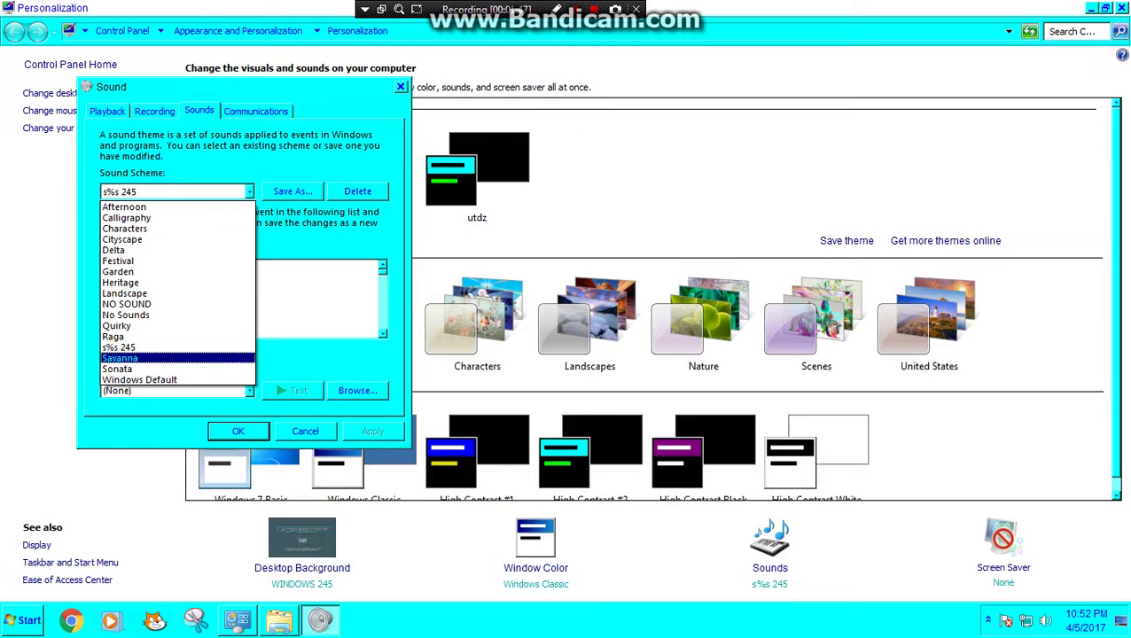
key("Return")
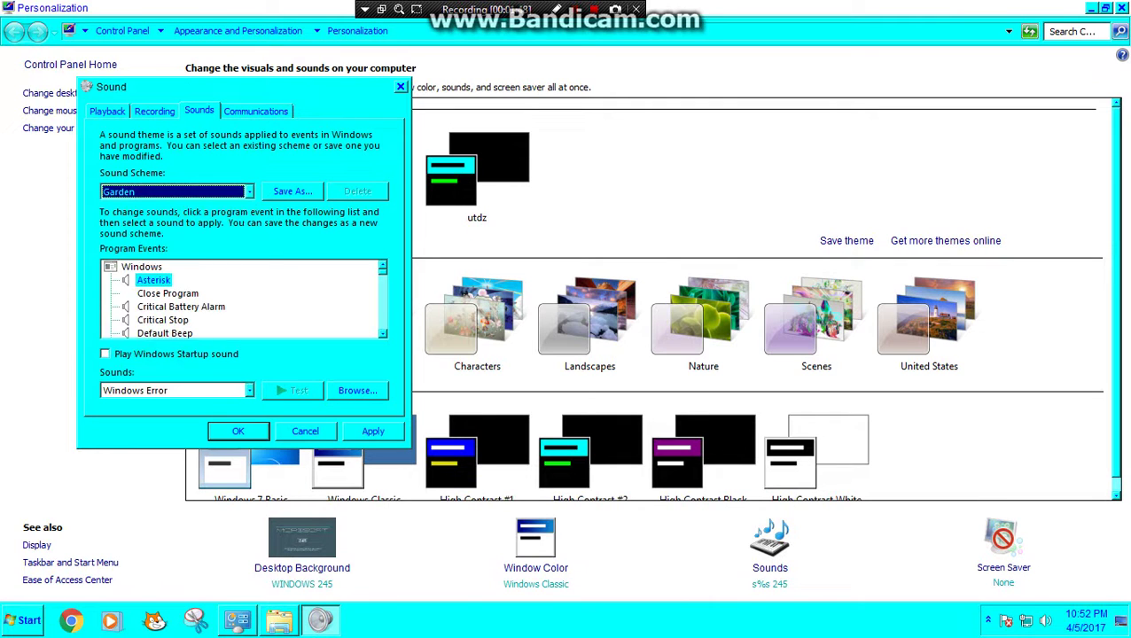
key("alt+Down")
key("Down")
key("Down")
key("Down")
key("Down")
key("Down")
key("Down")
key("Down")
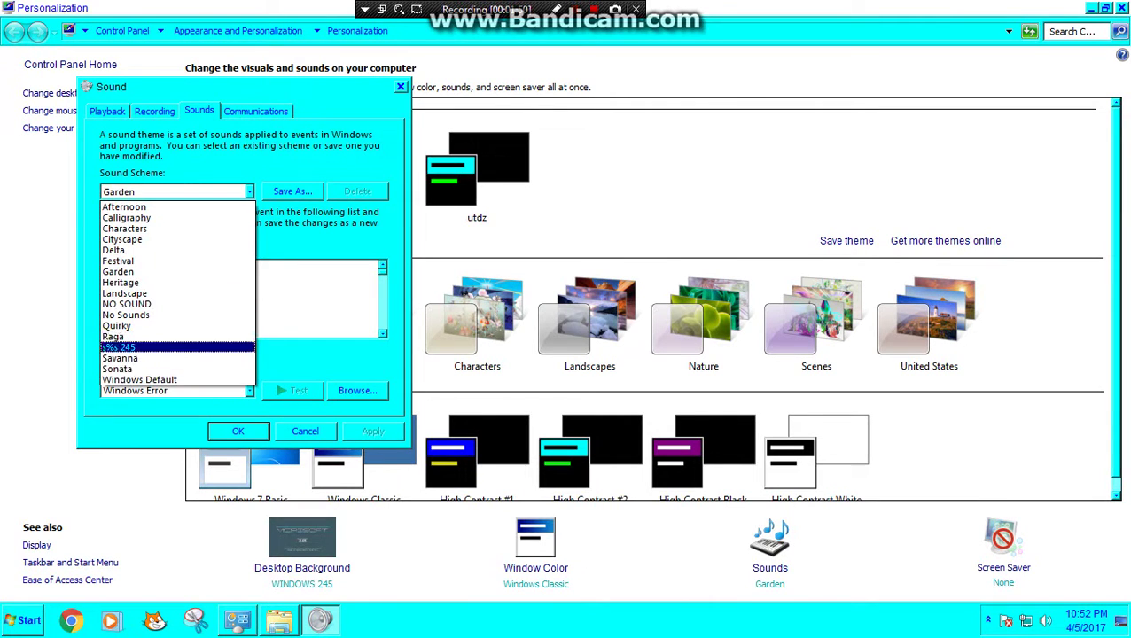
key("Return")
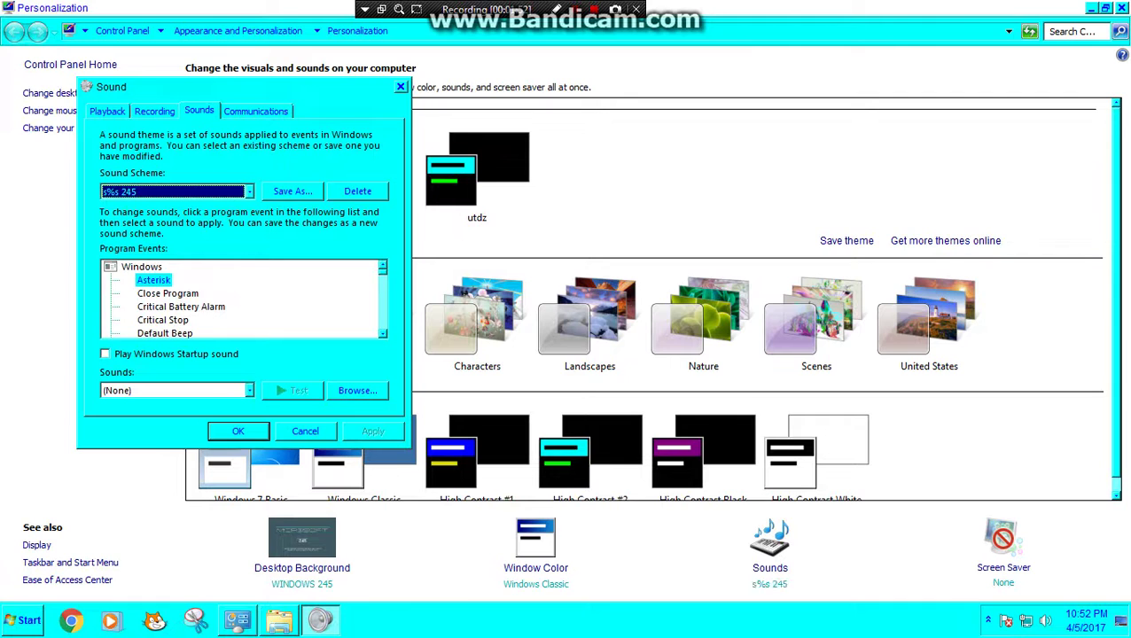
key("Return")
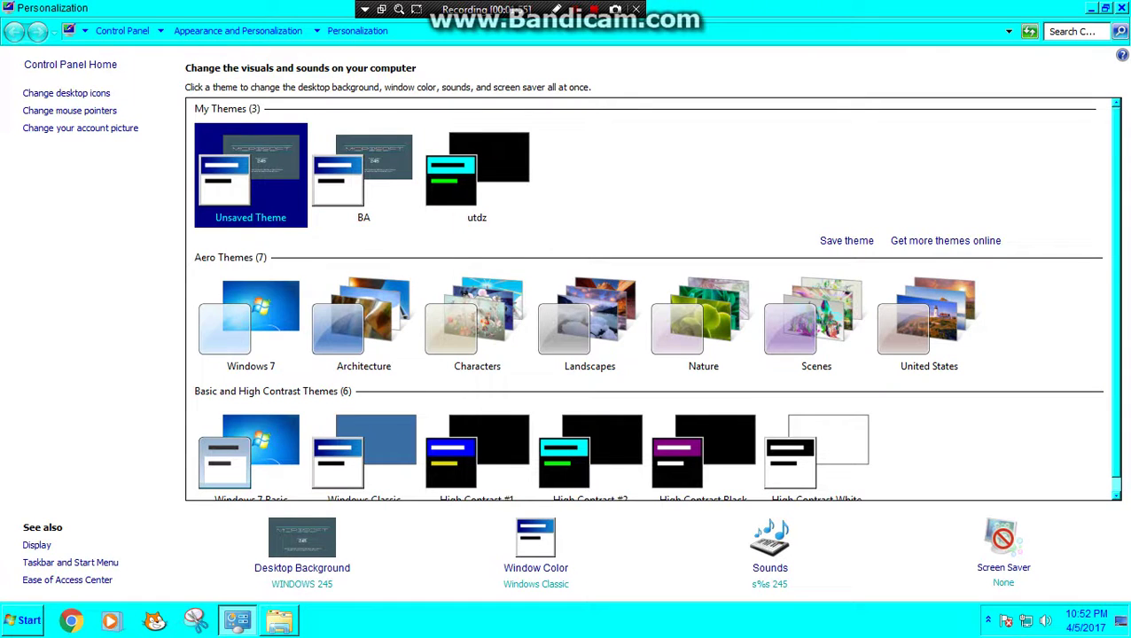
Step: Save the current theme under the name WINDOWS 245
left_click(846, 240)
type("win")
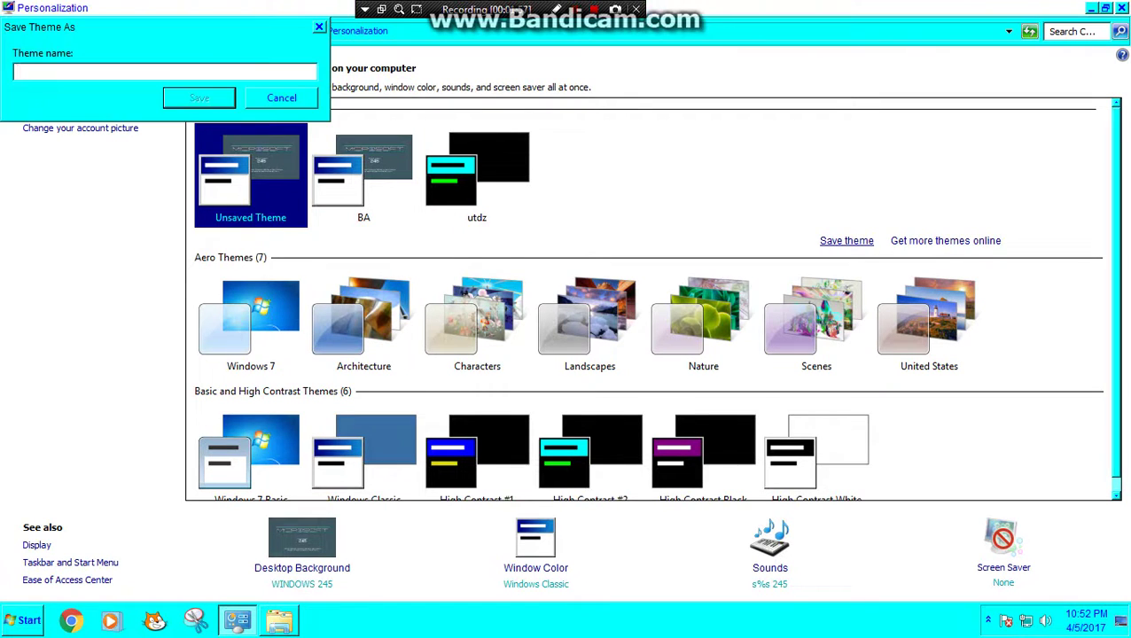
key("BackSpace")
key("BackSpace")
key("BackSpace")
type("WINDOWS 245")
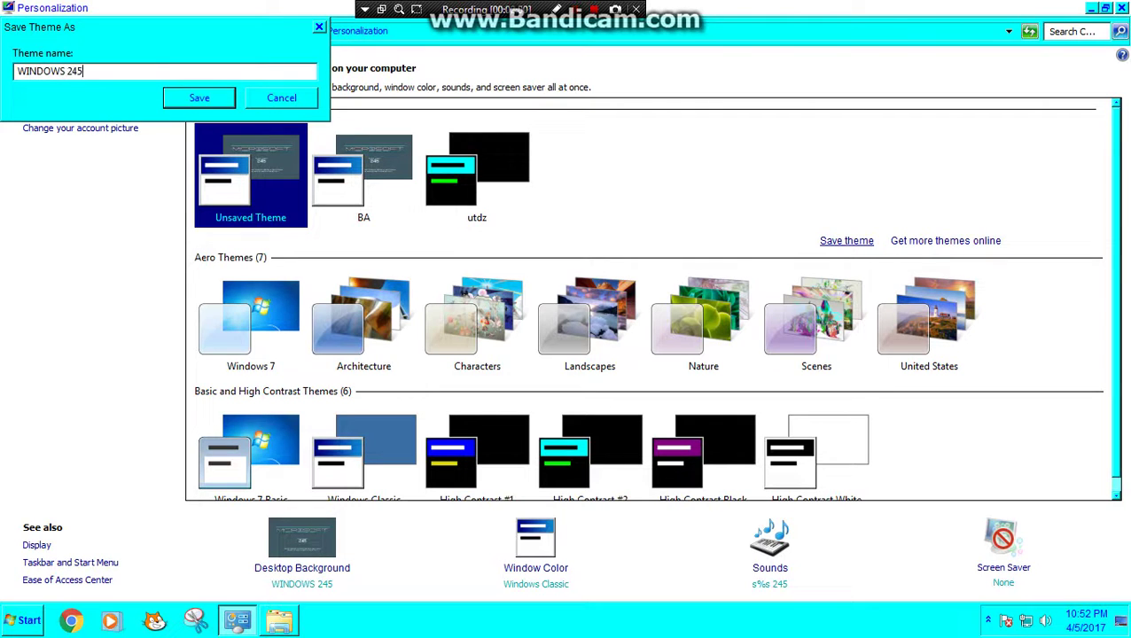
key("Return")
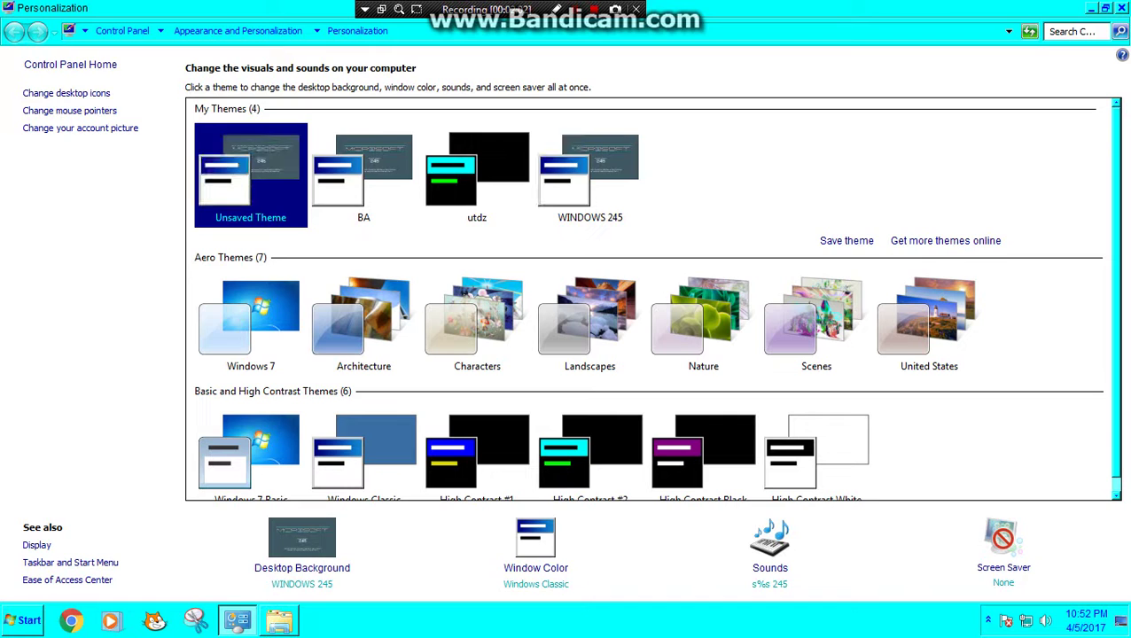
Step: Apply the WINDOWS 245 theme, delete the BA theme, and show the desktop
left_click(363, 177)
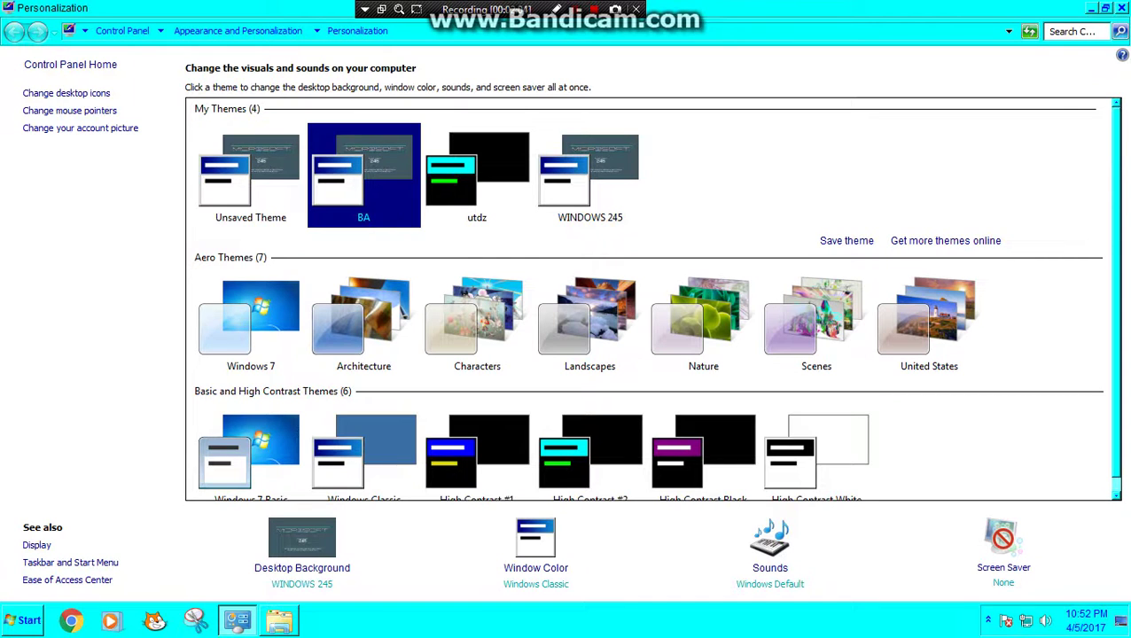
right_click(229, 157)
key("Escape")
left_click(589, 173)
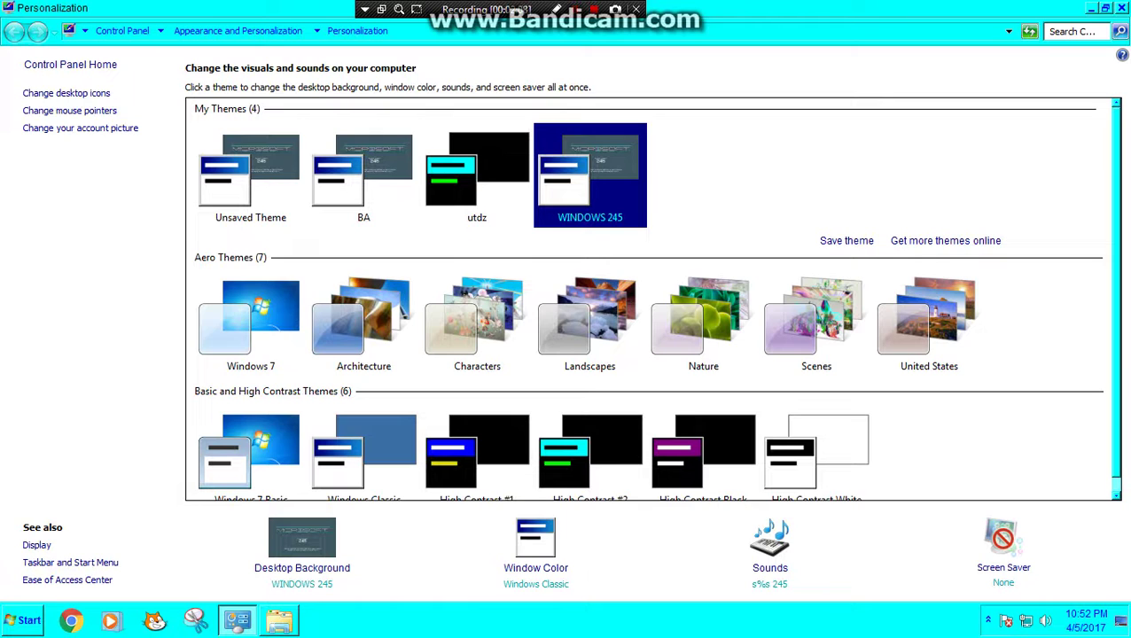
right_click(354, 151)
left_click(301, 160)
left_click(548, 431)
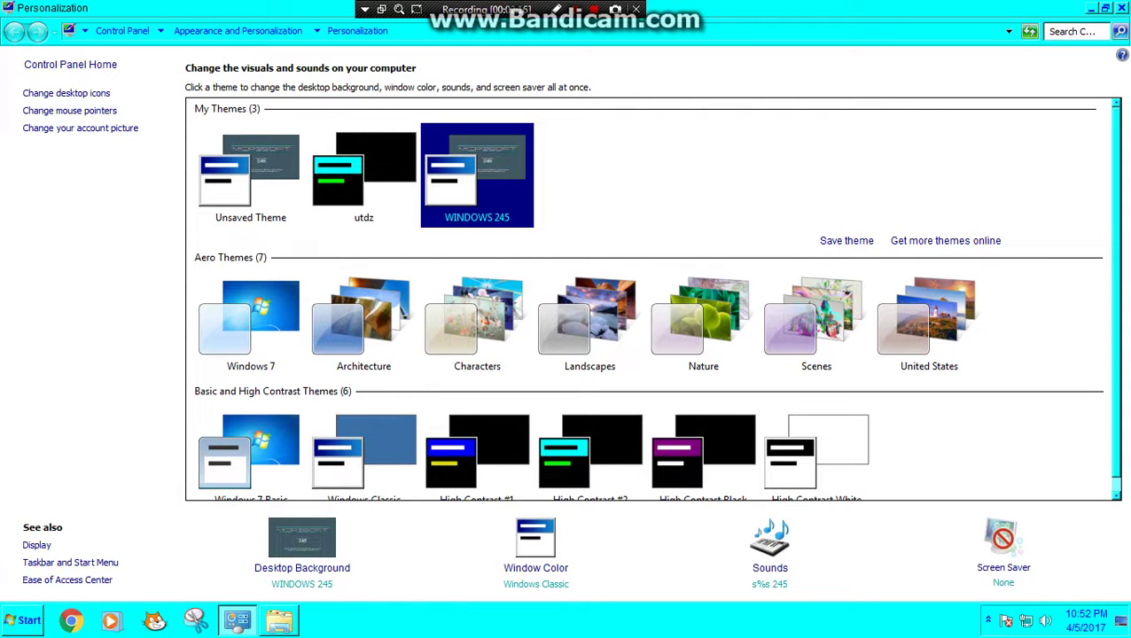
key("super+d")
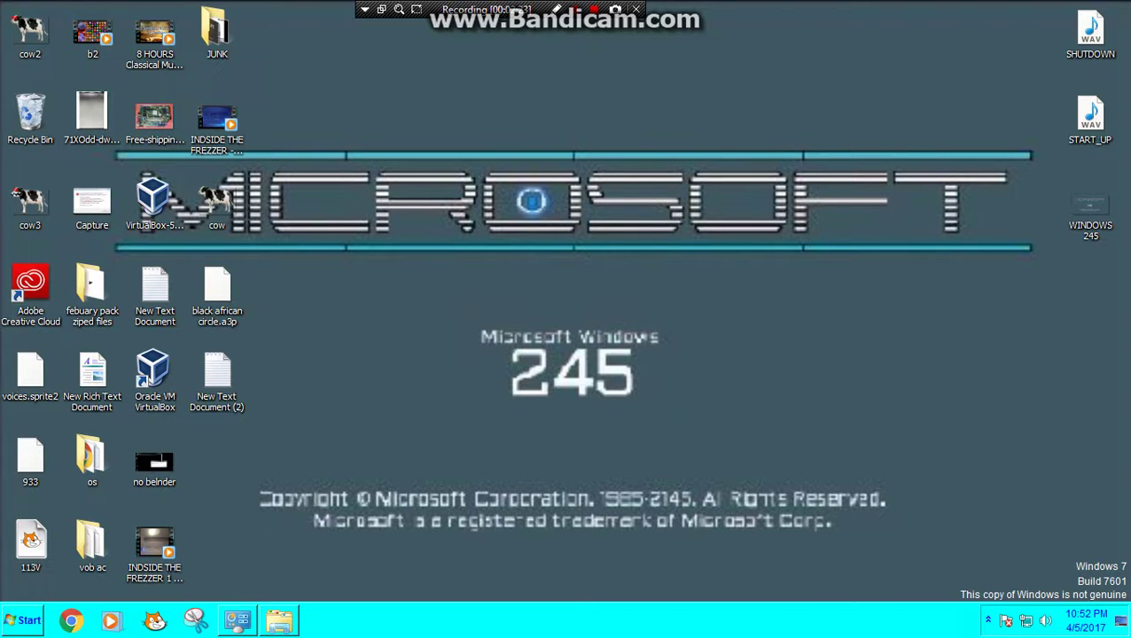
Step: Navigate to User Accounts and Family Safety > User Accounts > Create a password
left_click(237, 621)
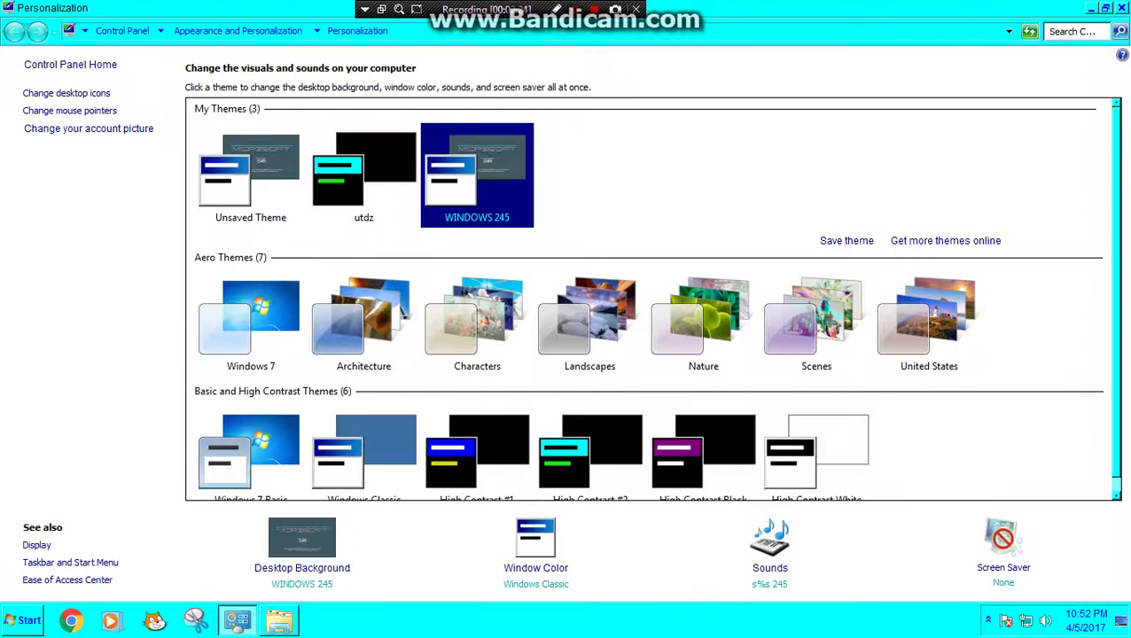
left_click(121, 30)
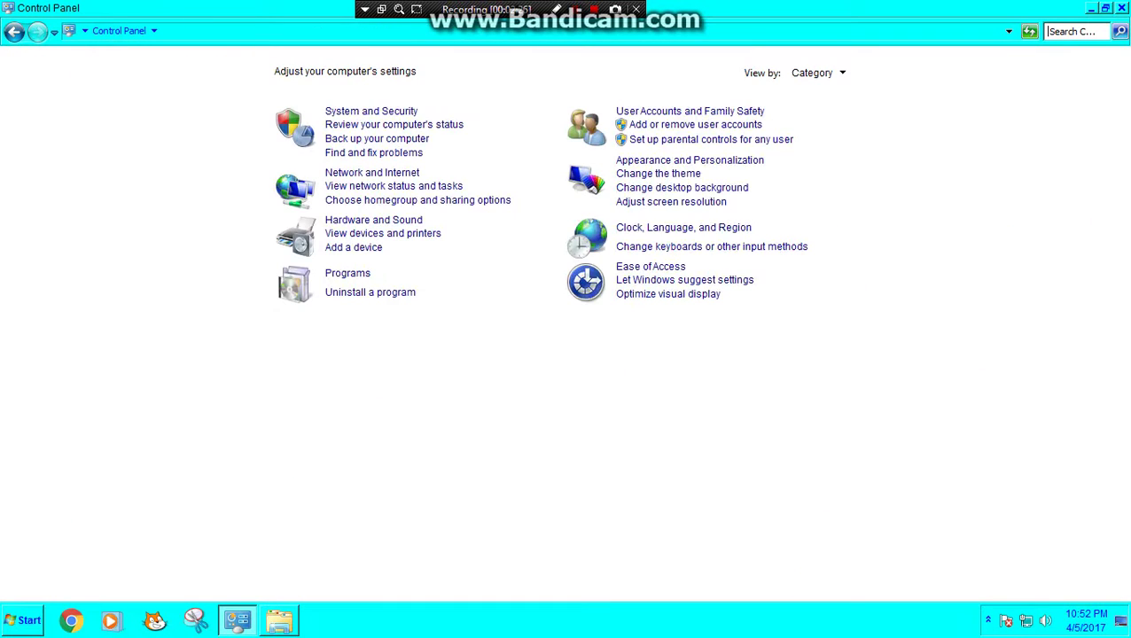
left_click(674, 112)
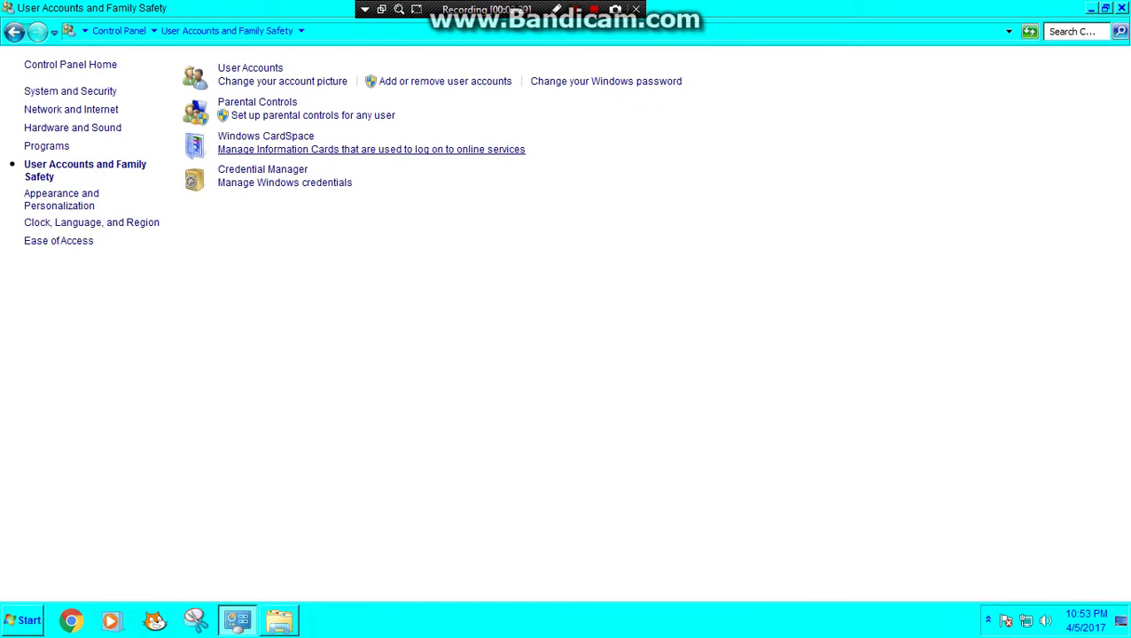
left_click(250, 67)
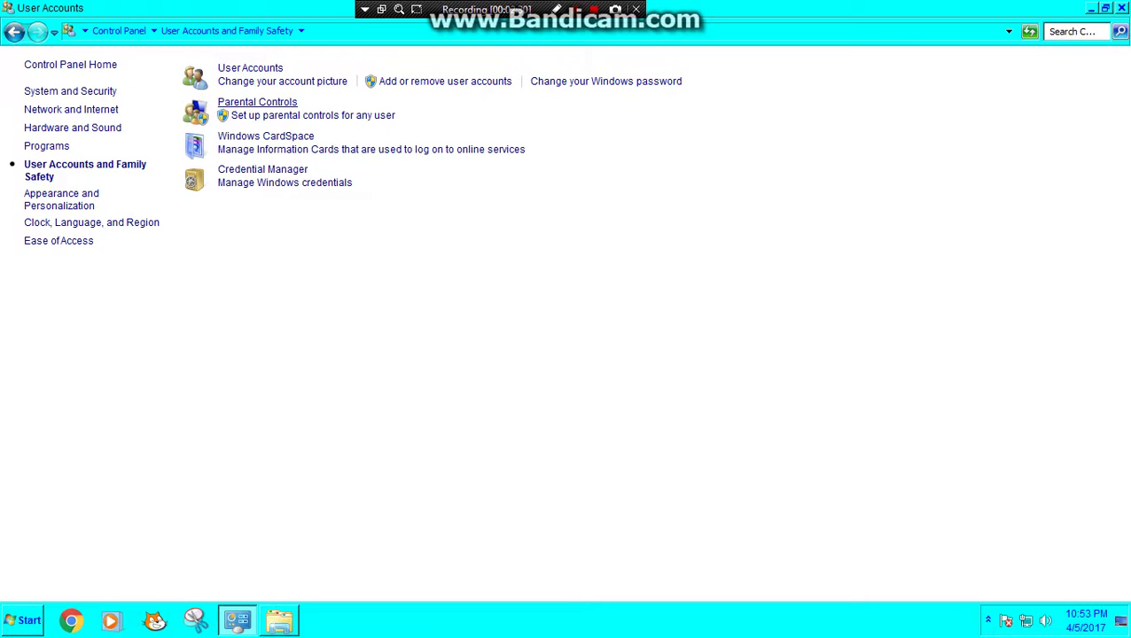
left_click(283, 98)
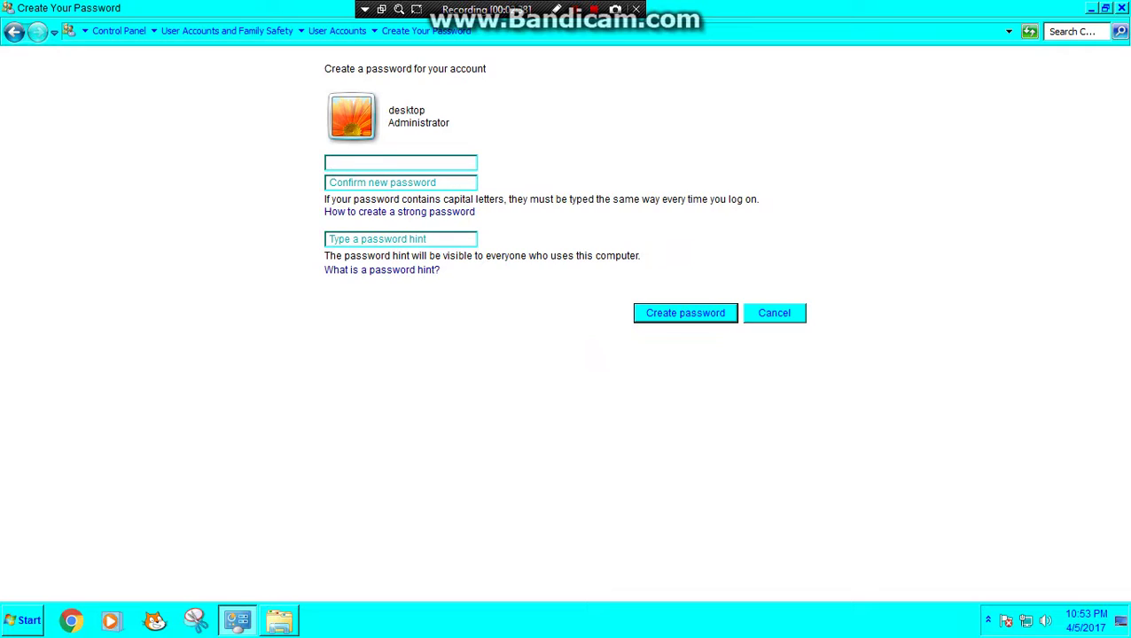
Step: Enter and confirm the new account password, add a password hint, and submit
type("a")
key("BackSpace")
key("Caps_Lock")
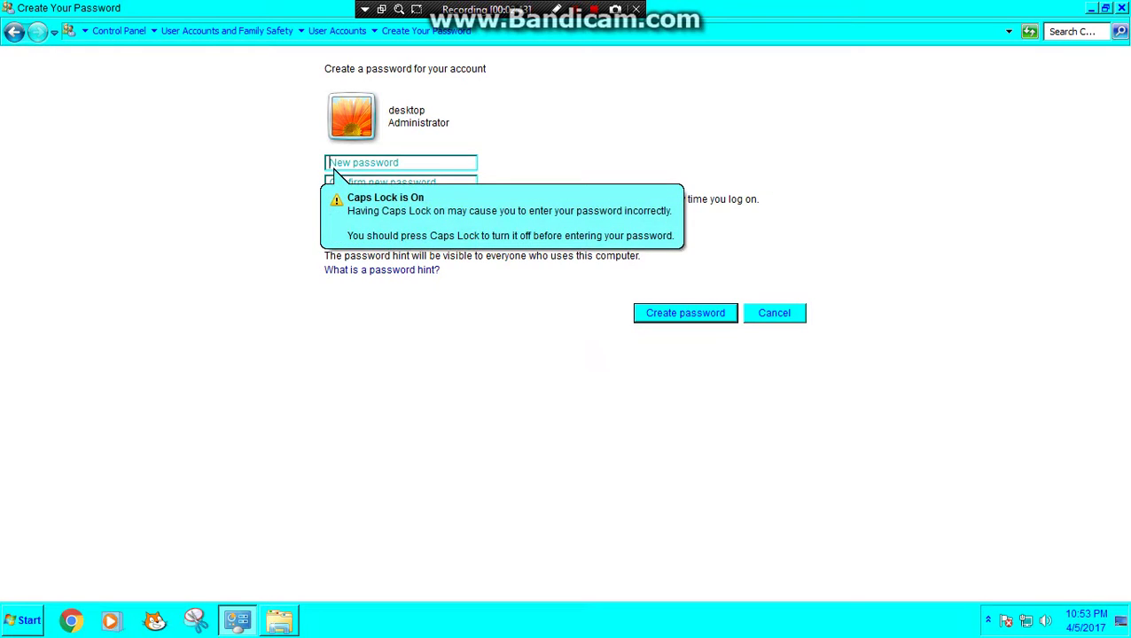
key("Caps_Lock")
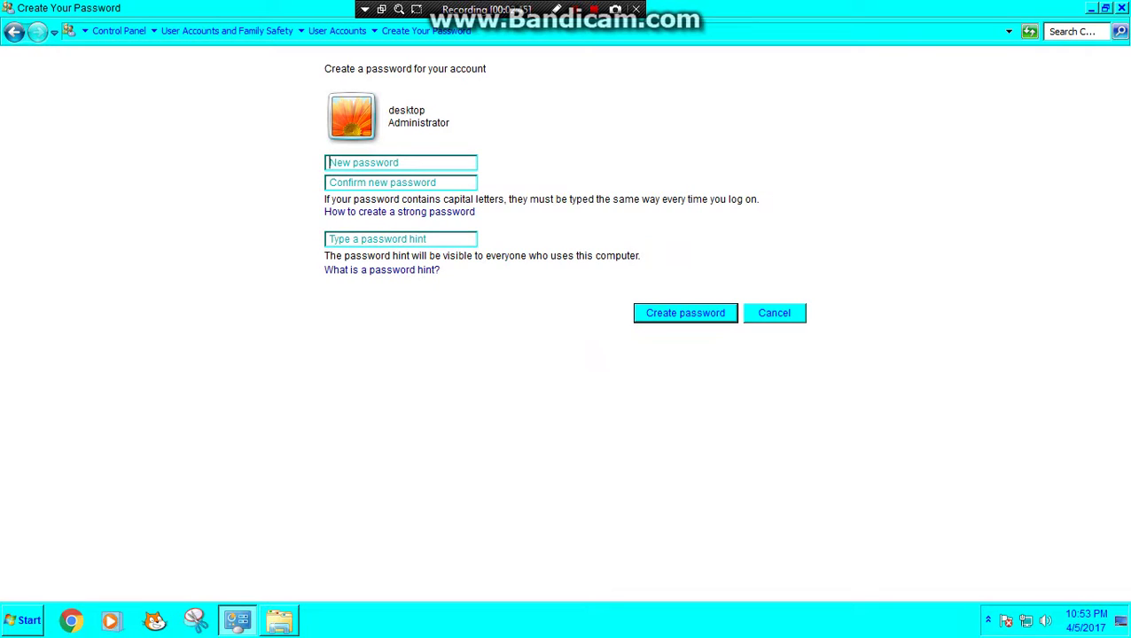
type("a")
key("BackSpace")
type("a")
key("BackSpace")
type("a")
key("Tab")
type("a")
key("Tab")
type("s")
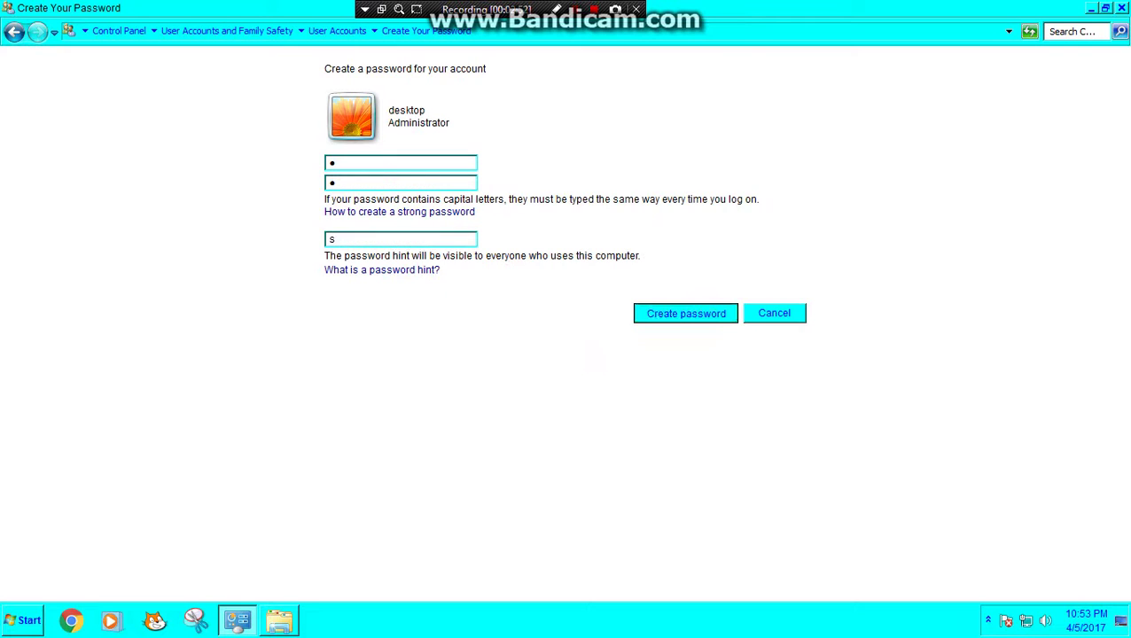
key("Return")
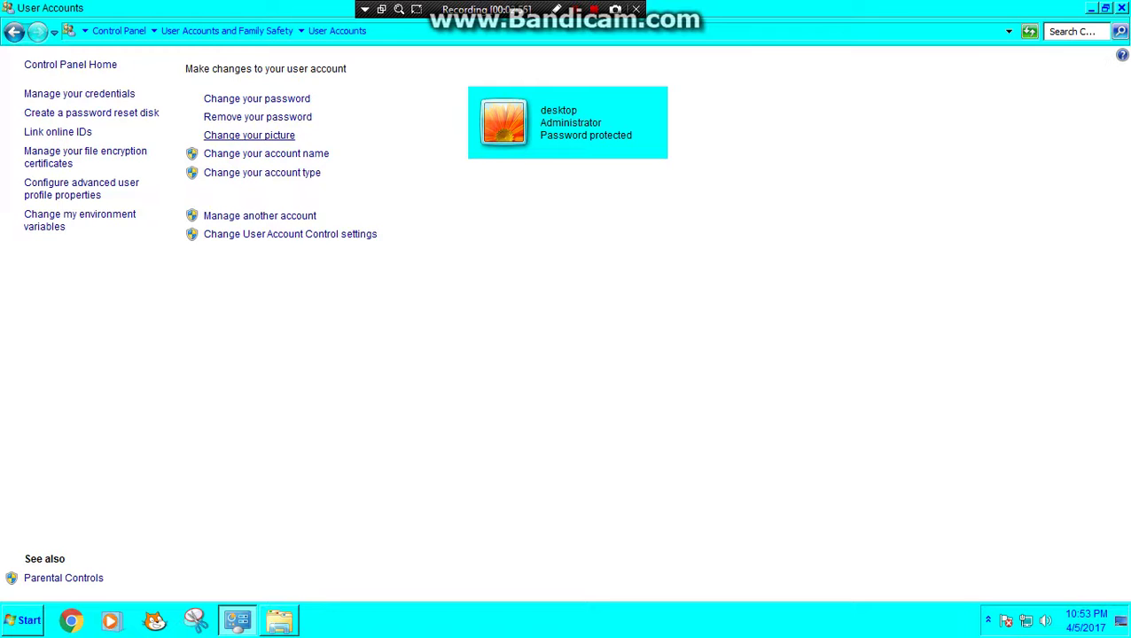
Step: Set the account picture to the cow image from the Lightroom folder, then close User Accounts
left_click(249, 134)
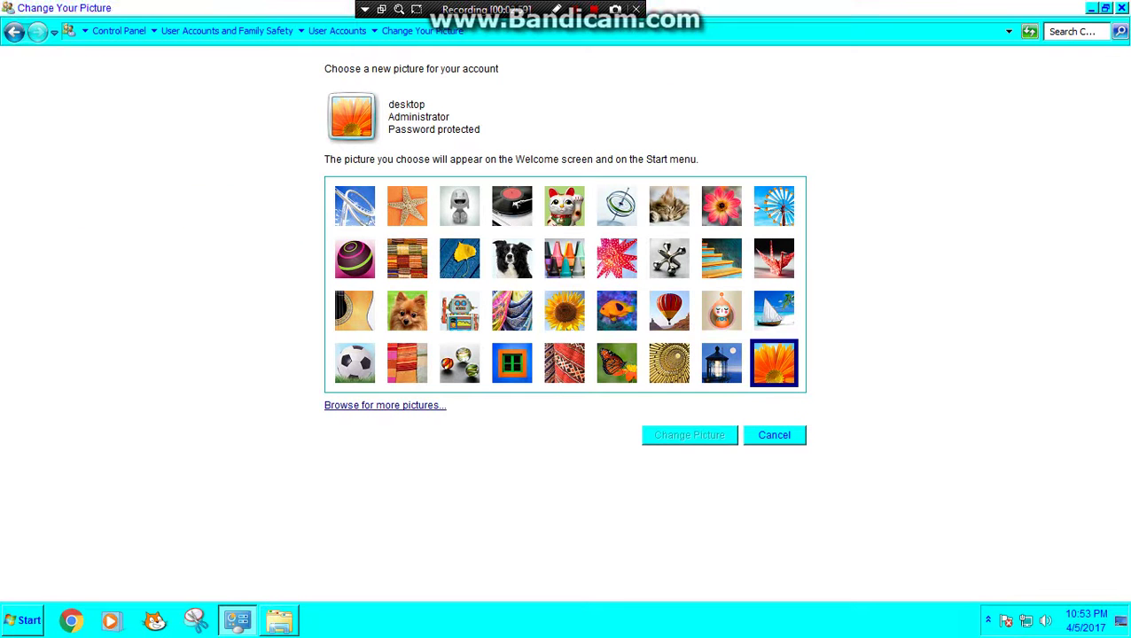
left_click(384, 405)
left_click(375, 306)
scroll(375, 305, "down", 2)
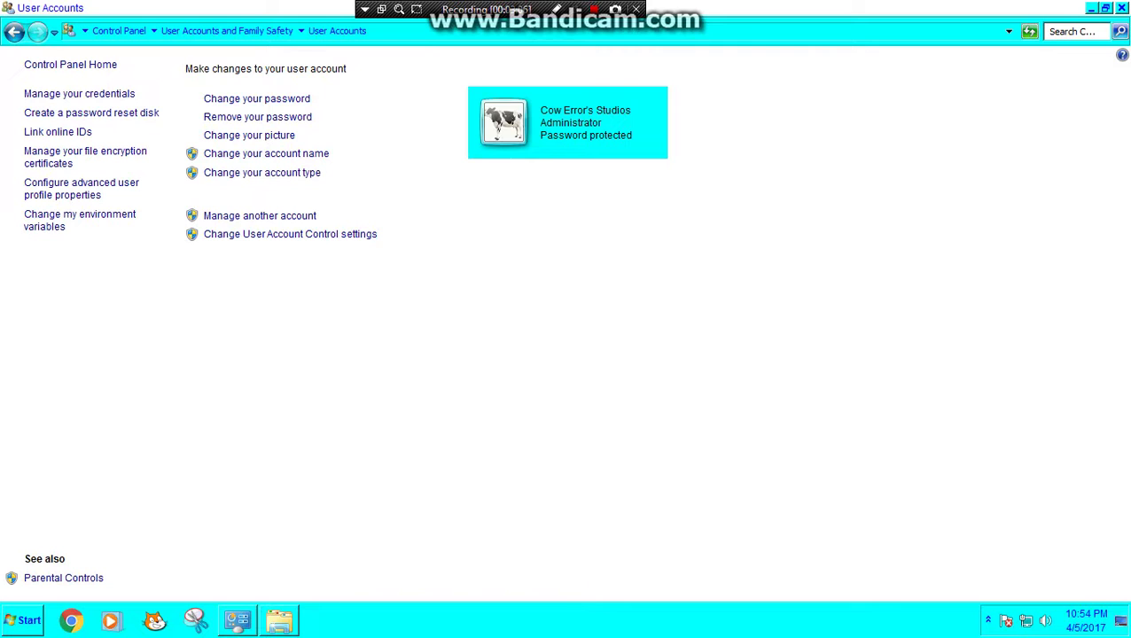
key("alt+F4")
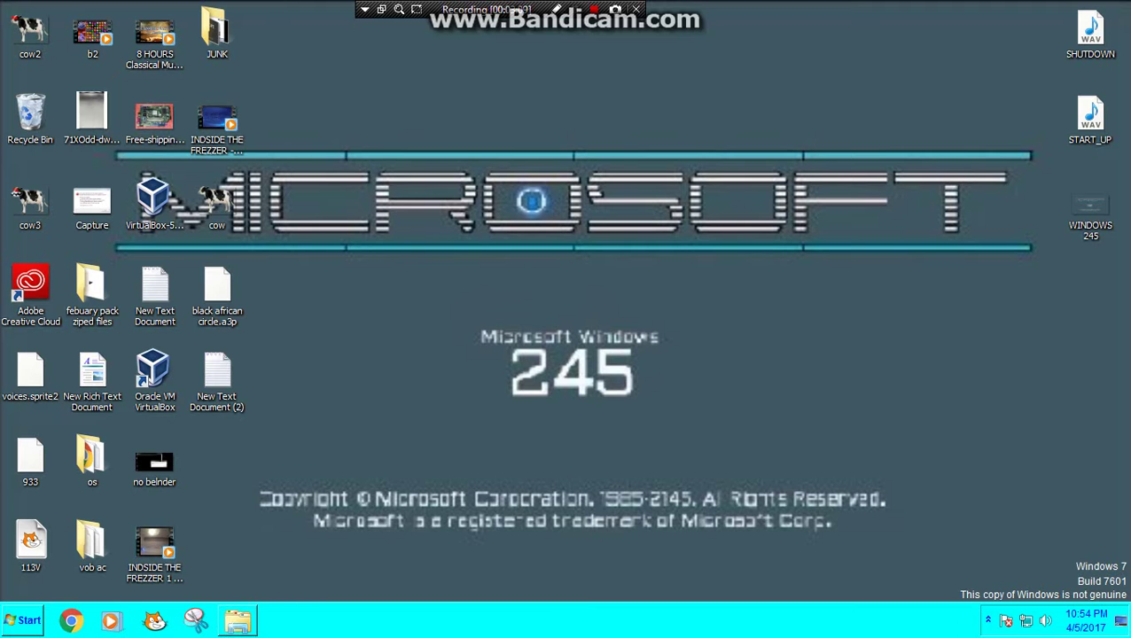
Step: Search Google for 'classic shell download' and open the Classic Shell: Downloads result
key("super")
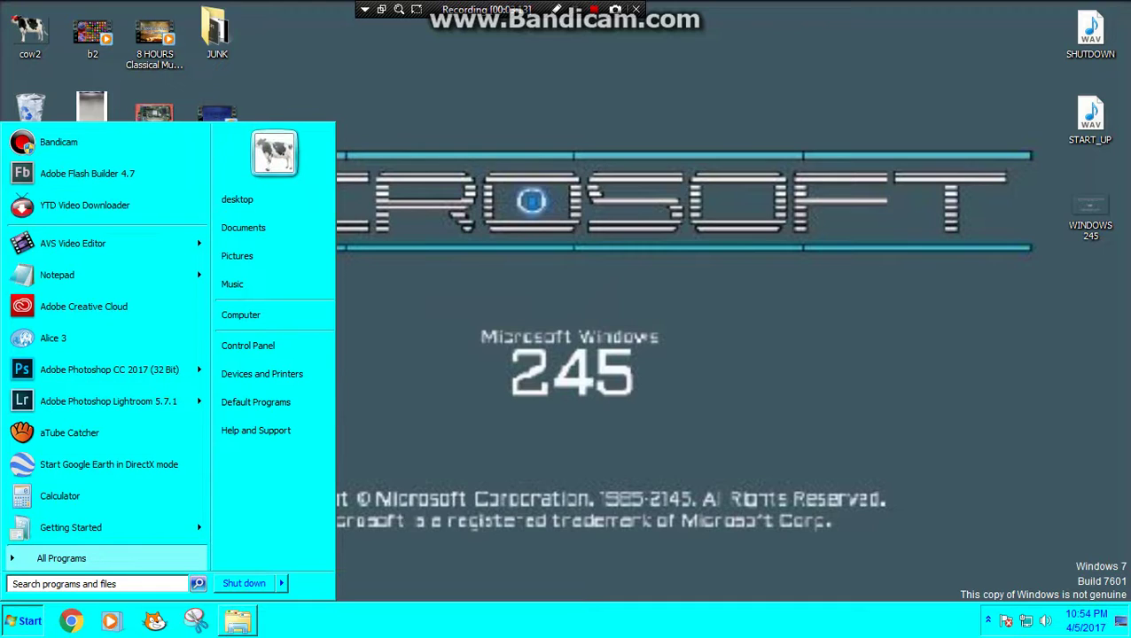
key("Escape")
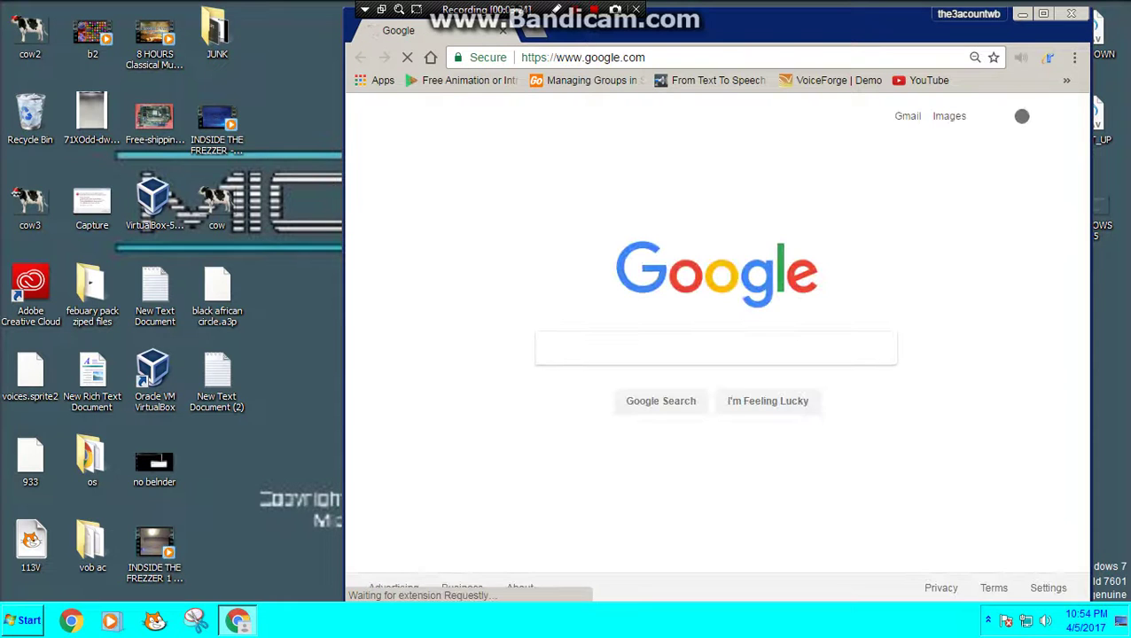
type("cla")
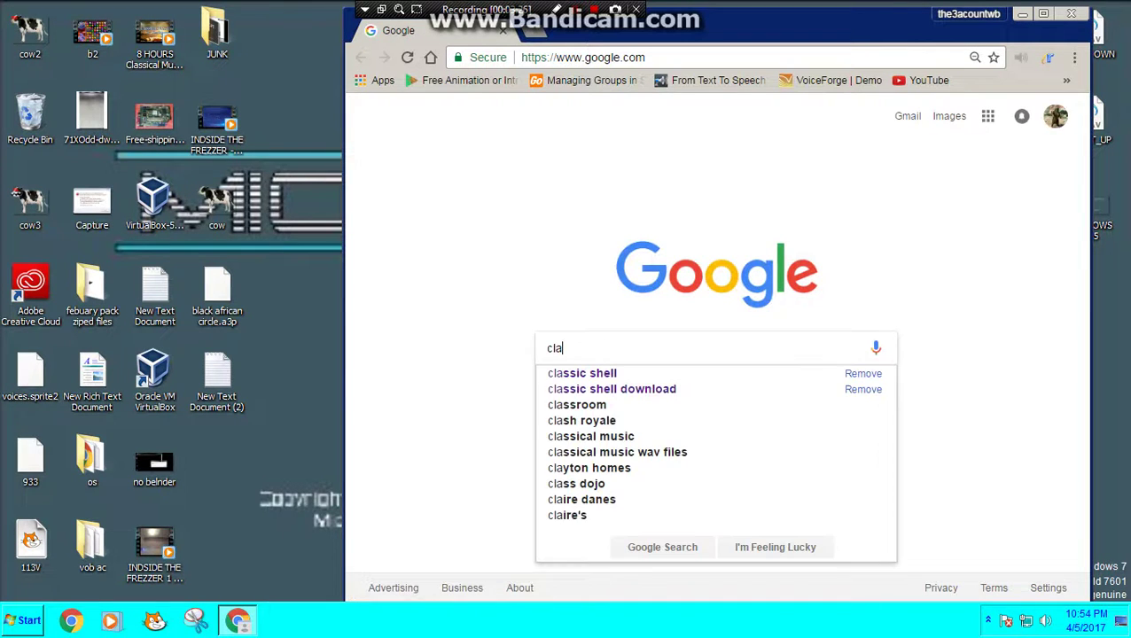
type("ssic")
key("Down")
key("Down")
key("Return")
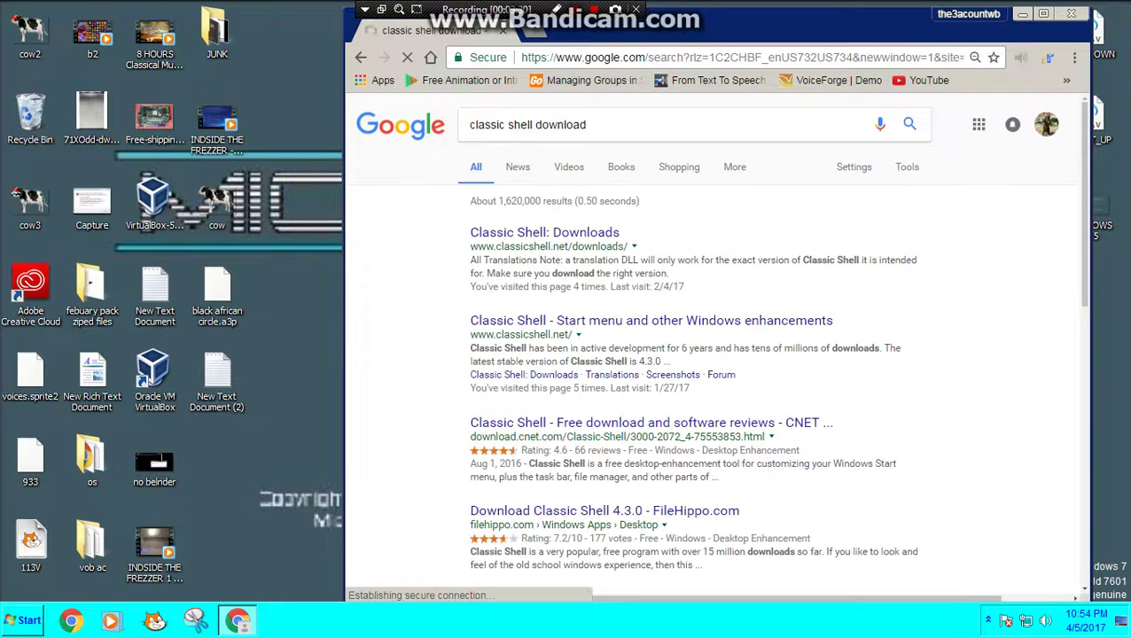
left_click(532, 232)
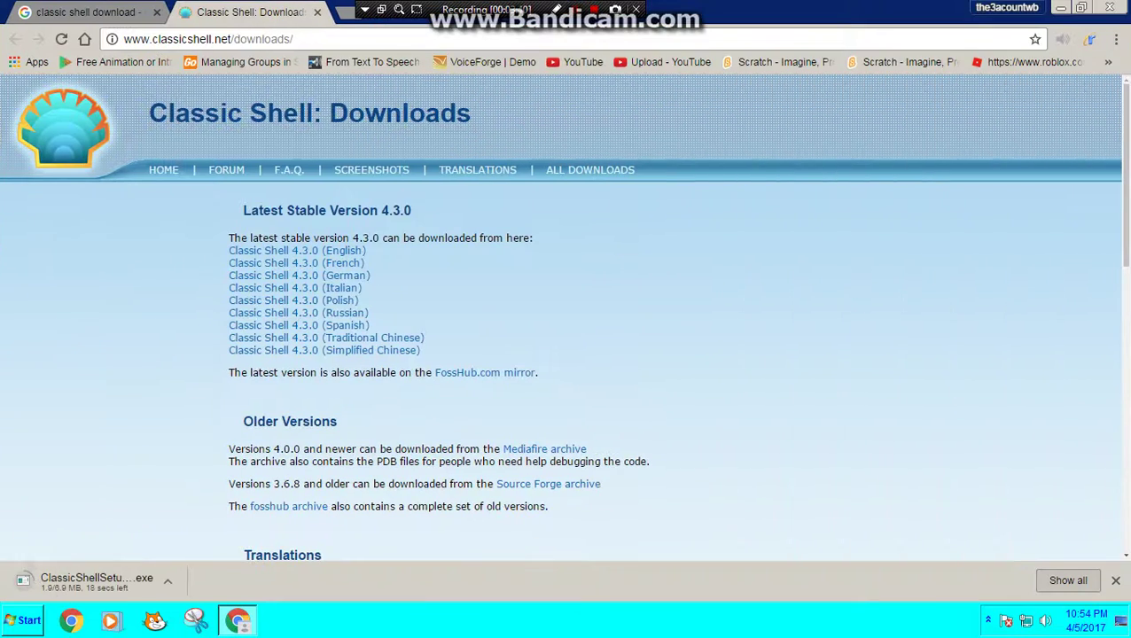
Step: Locate the downloaded ClassicShellSetup file through Chrome's downloads and move it onto the desktop
left_click(156, 11)
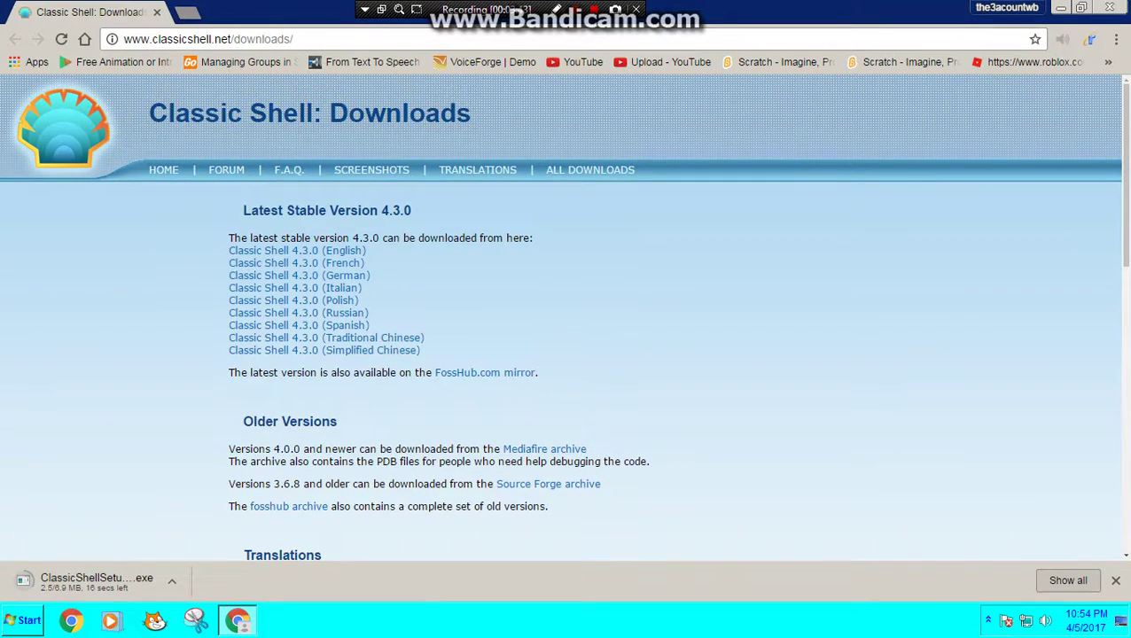
key("ctrl+j")
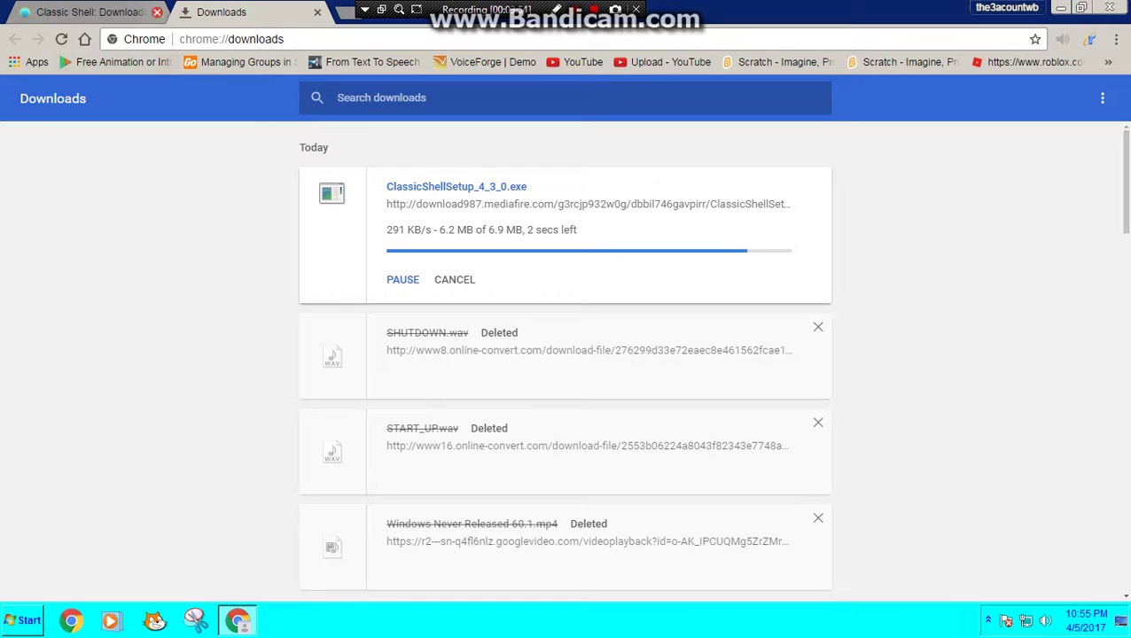
left_click(157, 12)
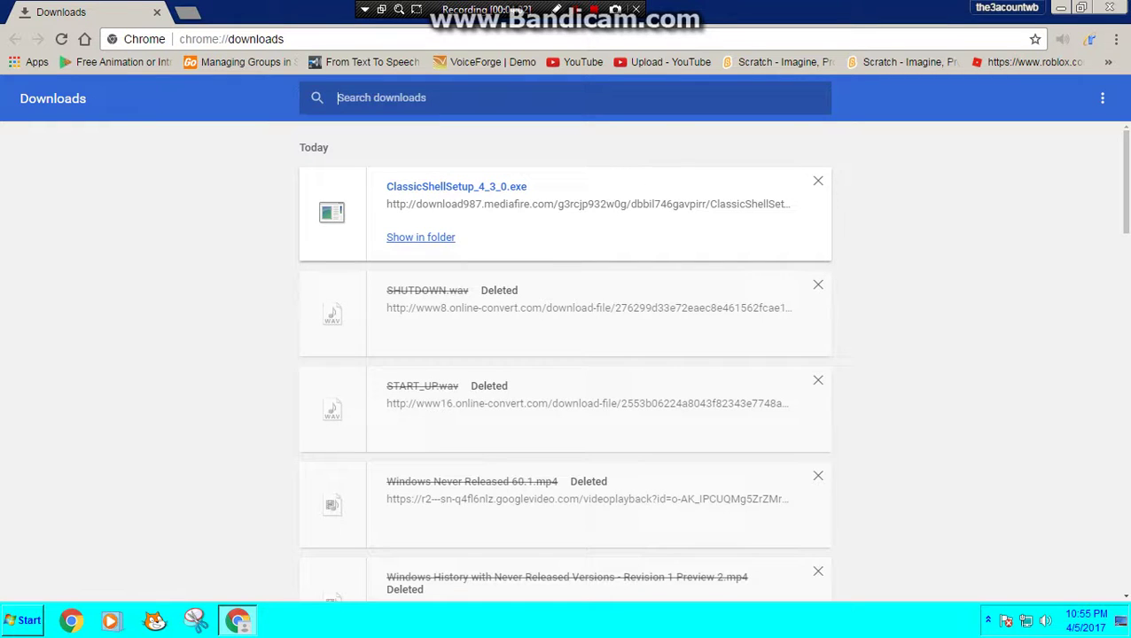
left_click(420, 237)
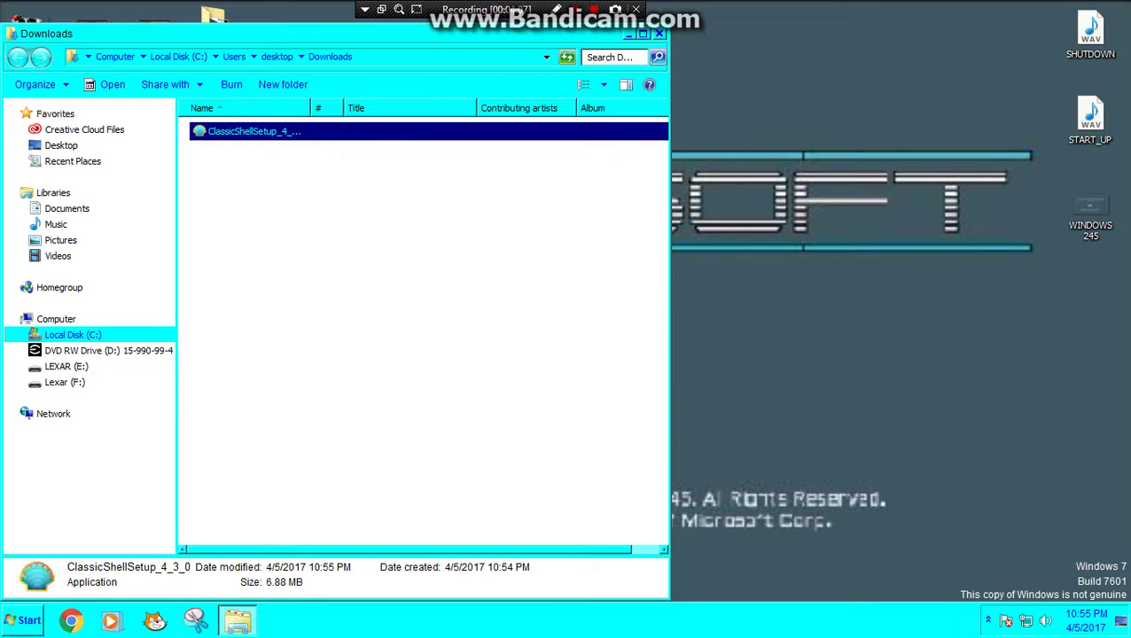
left_click_drag(254, 131, 1090, 373)
left_click(658, 34)
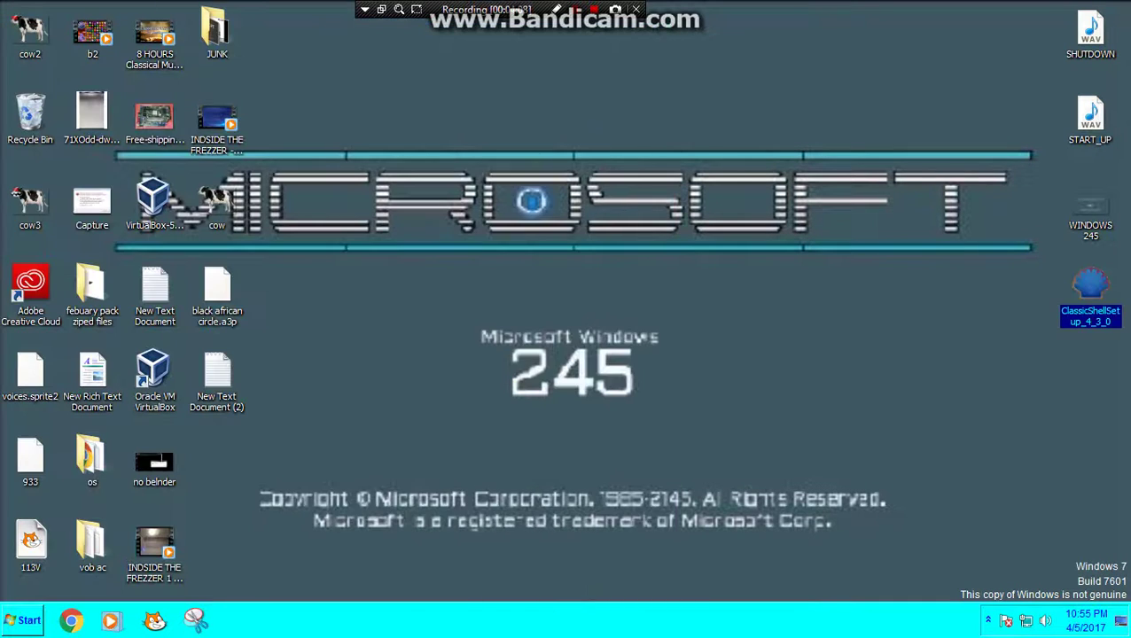
Step: Run ClassicShellSetup past the security warning, accept the license and continue with default features
key("Return")
key("alt+r")
key("Return")
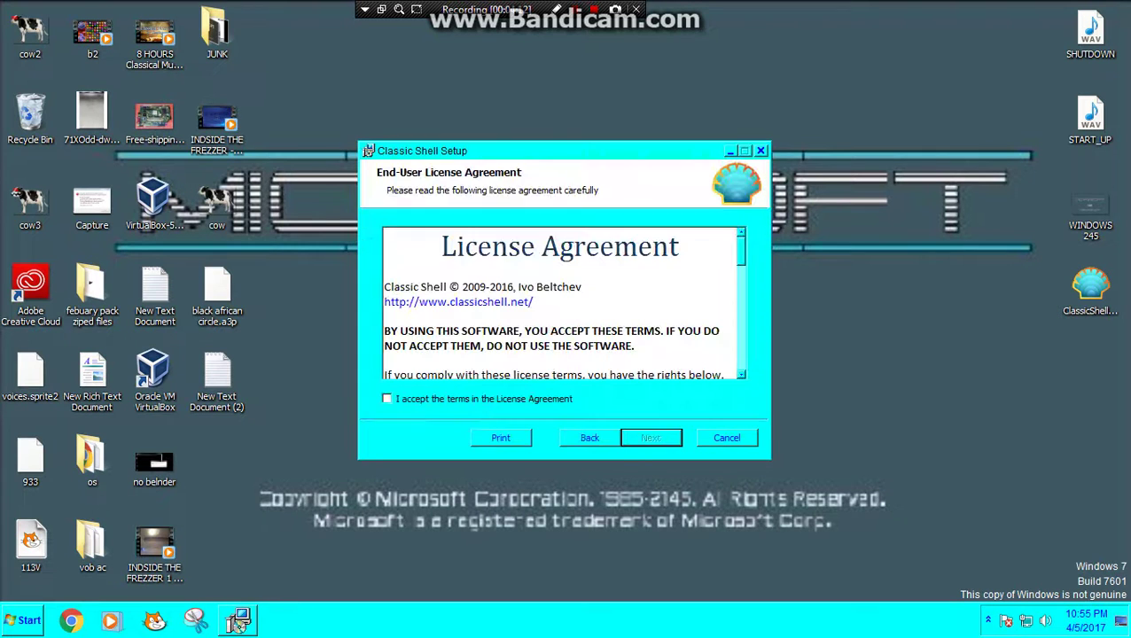
key("alt+a")
key("Return")
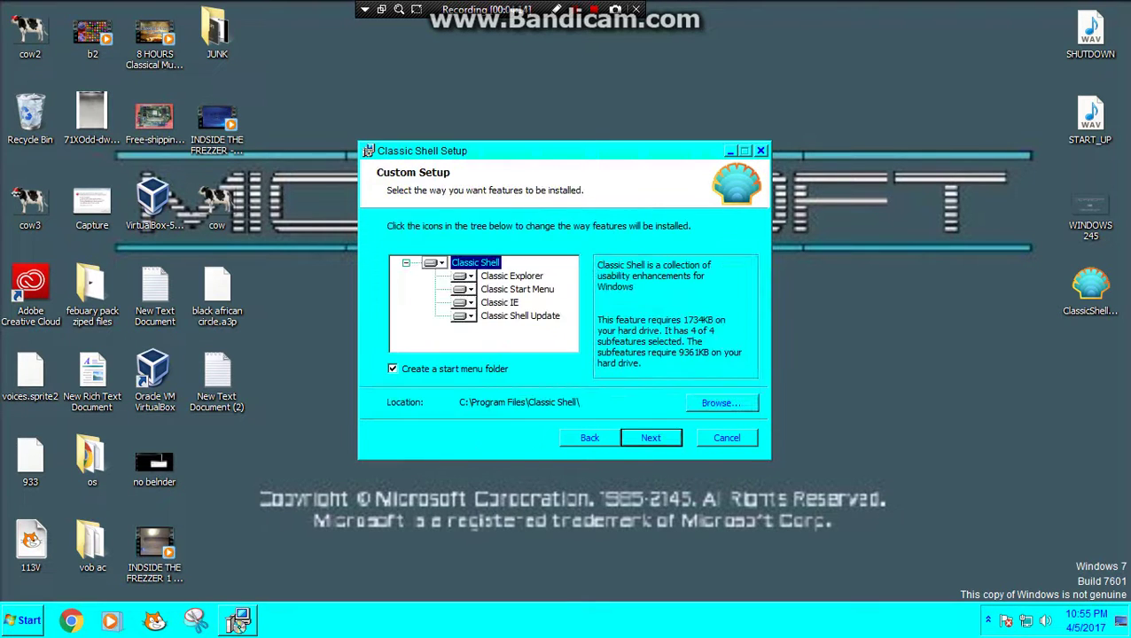
key("Return")
key("Return")
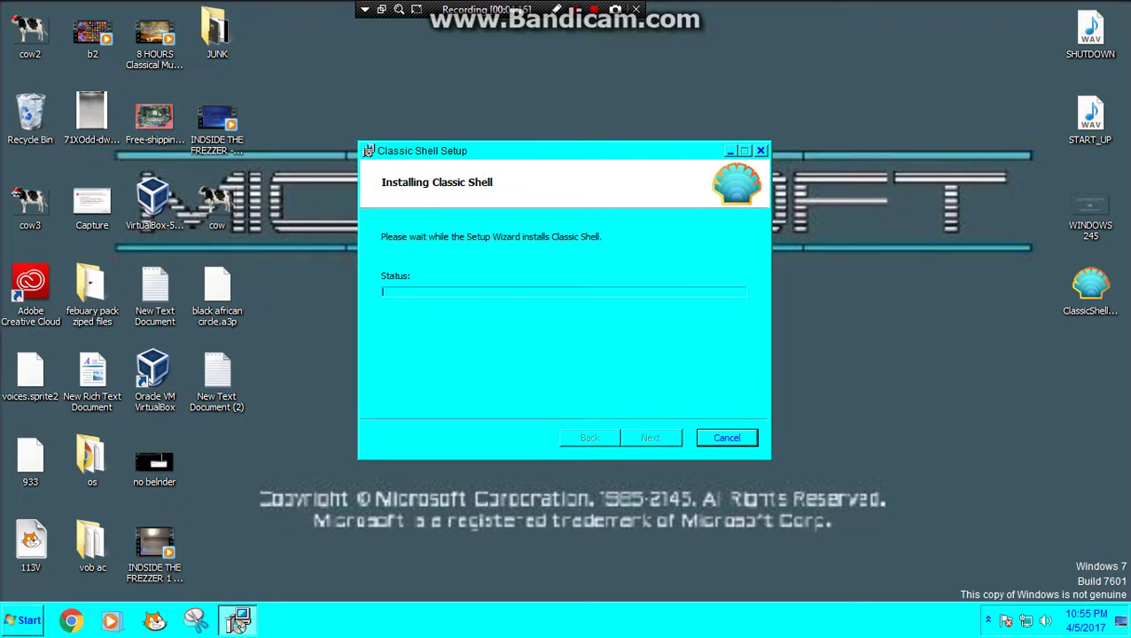